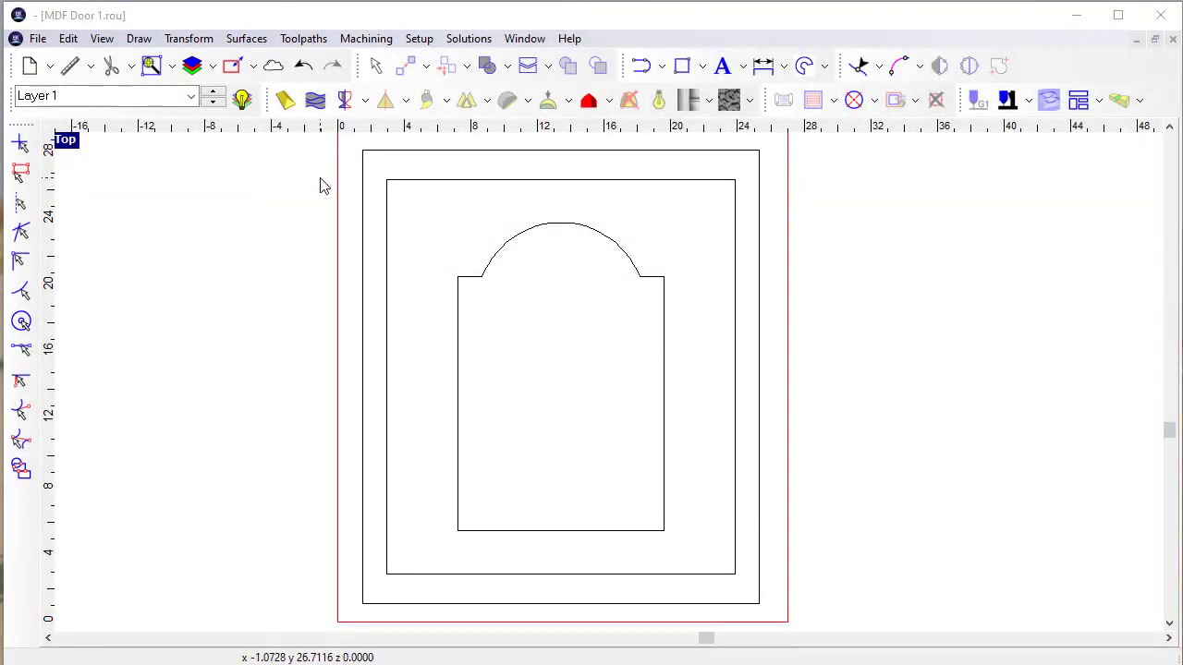
# Step: Select the inner rectangle and door profile, and make the 1/4" End Mill the only hatch fill tool
pyautogui.moveTo(404, 215); pyautogui.dragTo(848, 594)
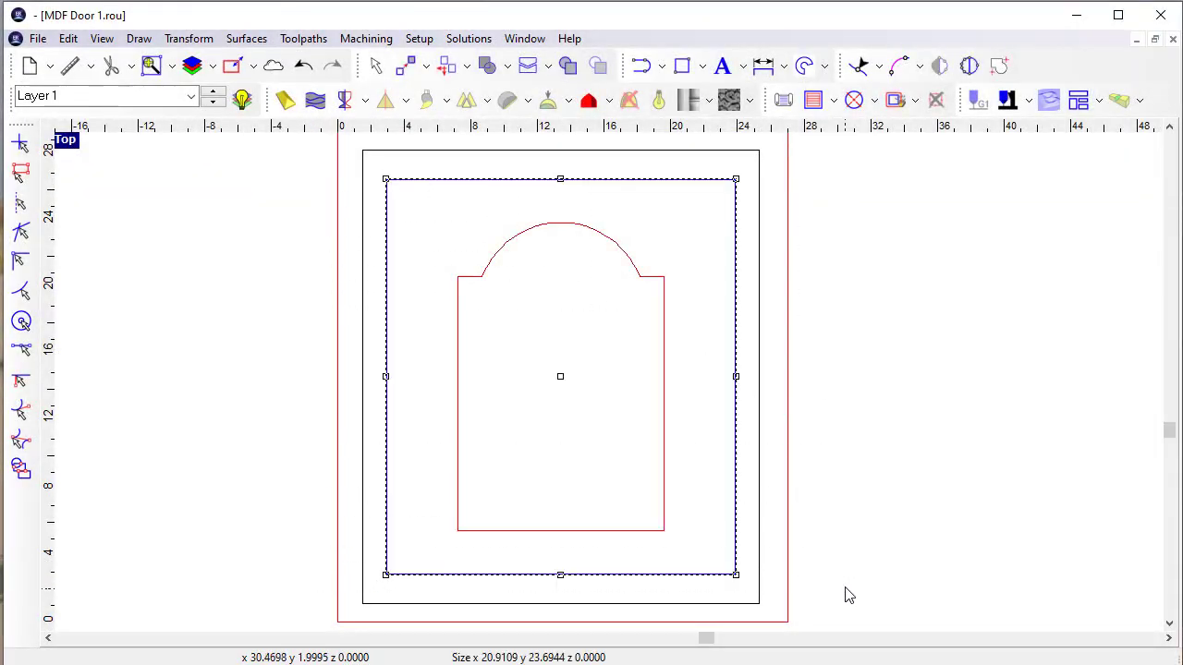
pyautogui.click(814, 100)
pyautogui.click(858, 306)
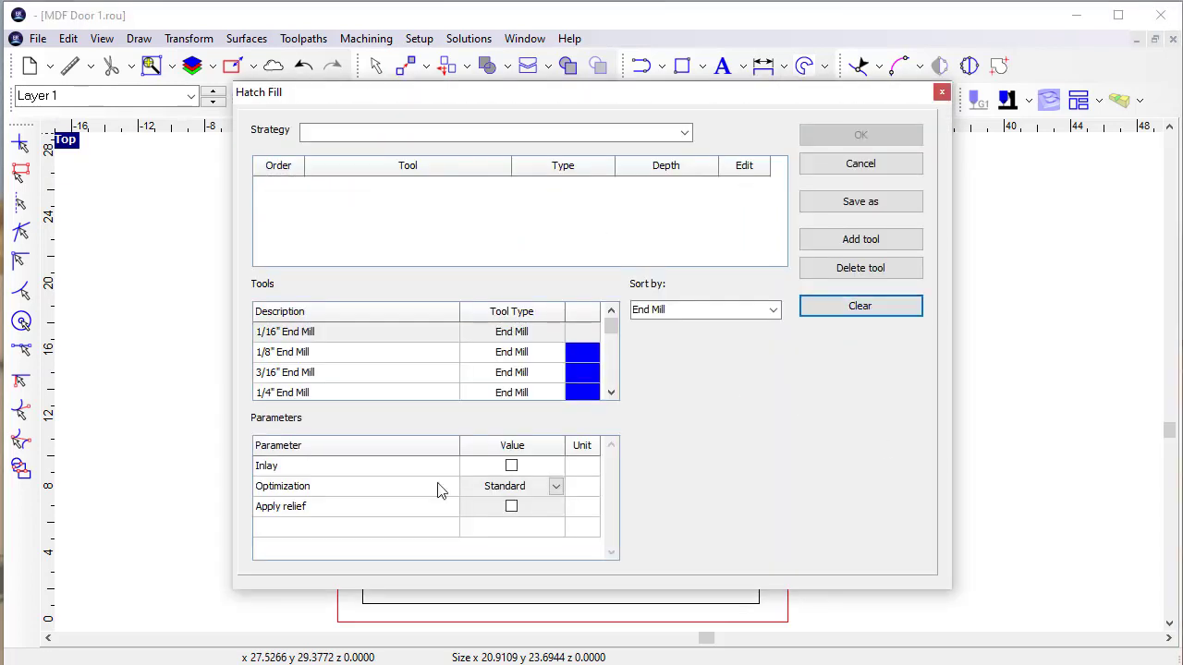
pyautogui.click(282, 395)
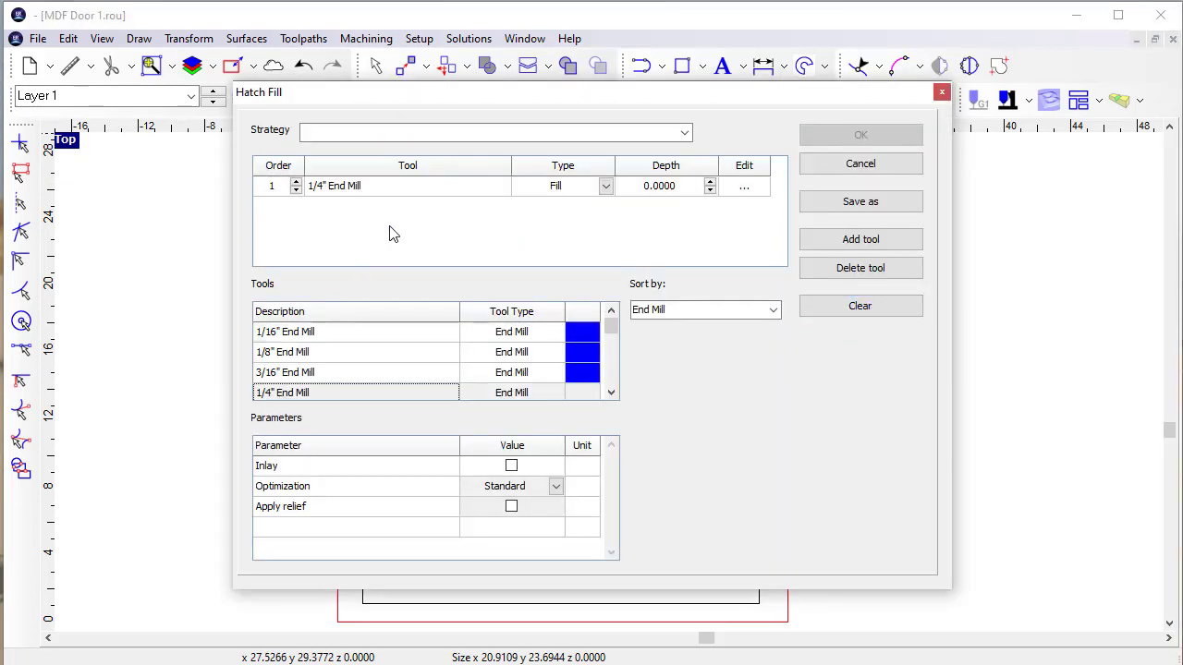
# Step: Add Amana RC-2490 as the clean pass, set 0.5 depth, and create the hatch toolpaths
pyautogui.click(774, 310)
pyautogui.click(695, 481)
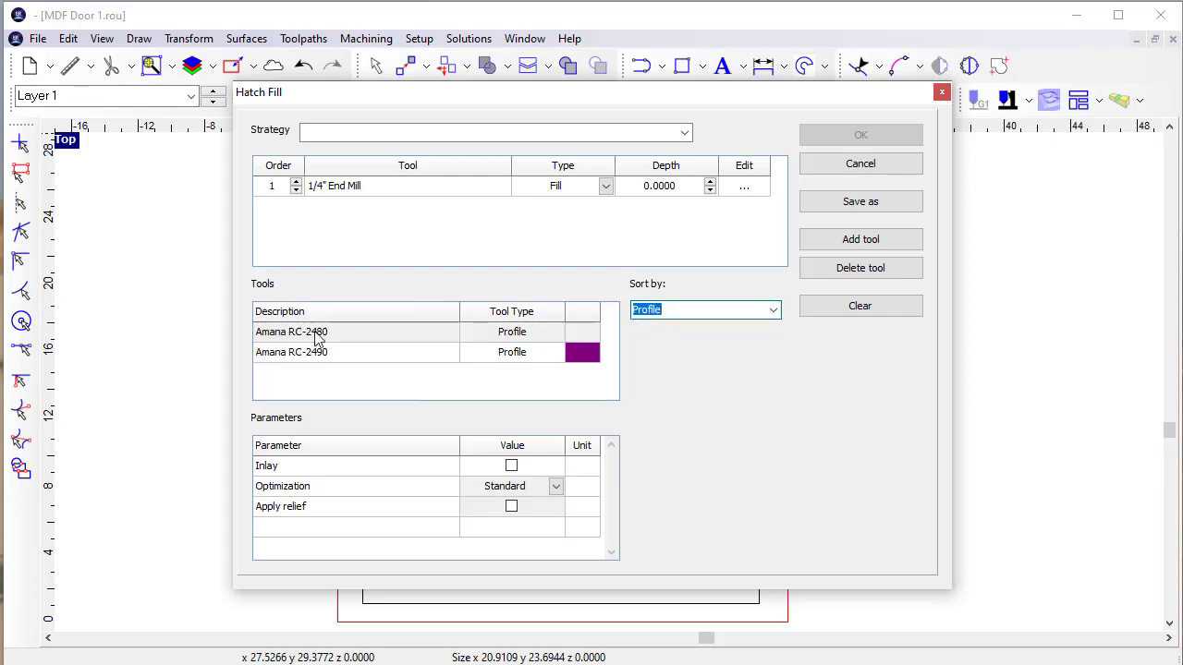
pyautogui.doubleClick(286, 357)
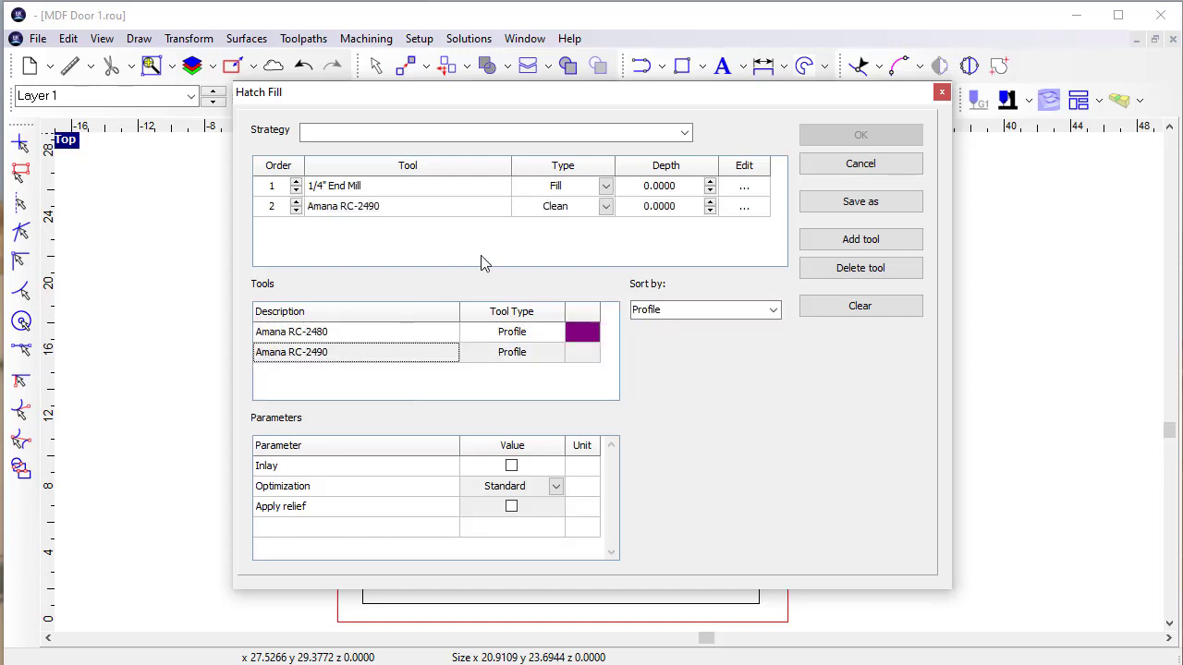
pyautogui.click(711, 183)
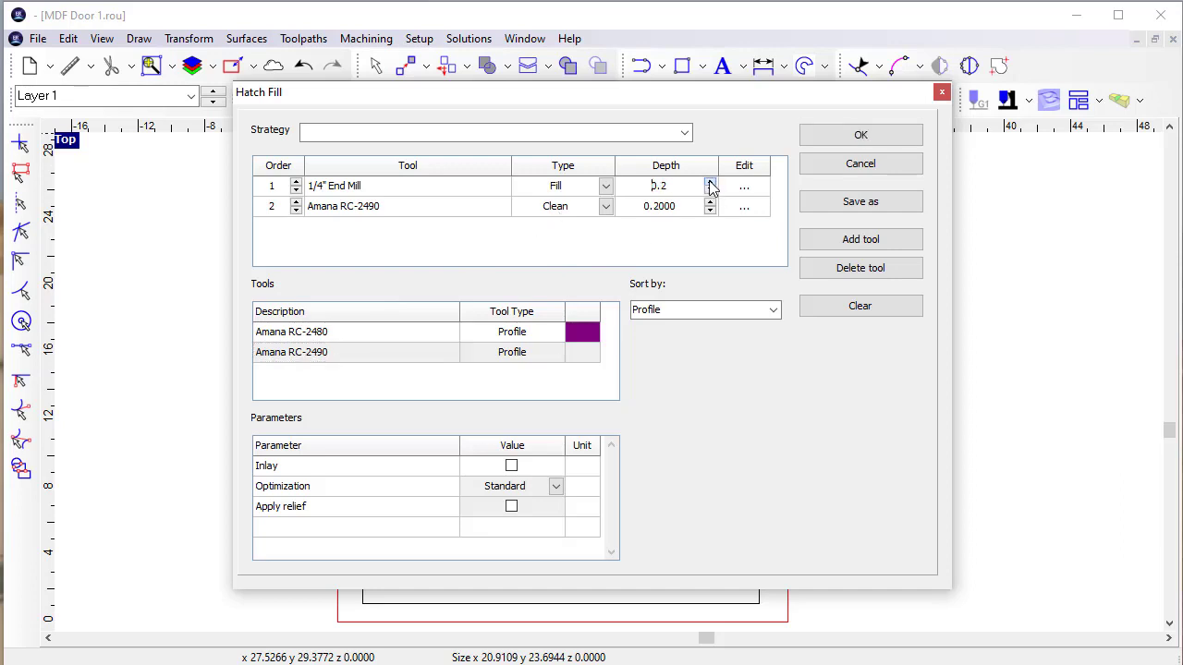
pyautogui.click(857, 138)
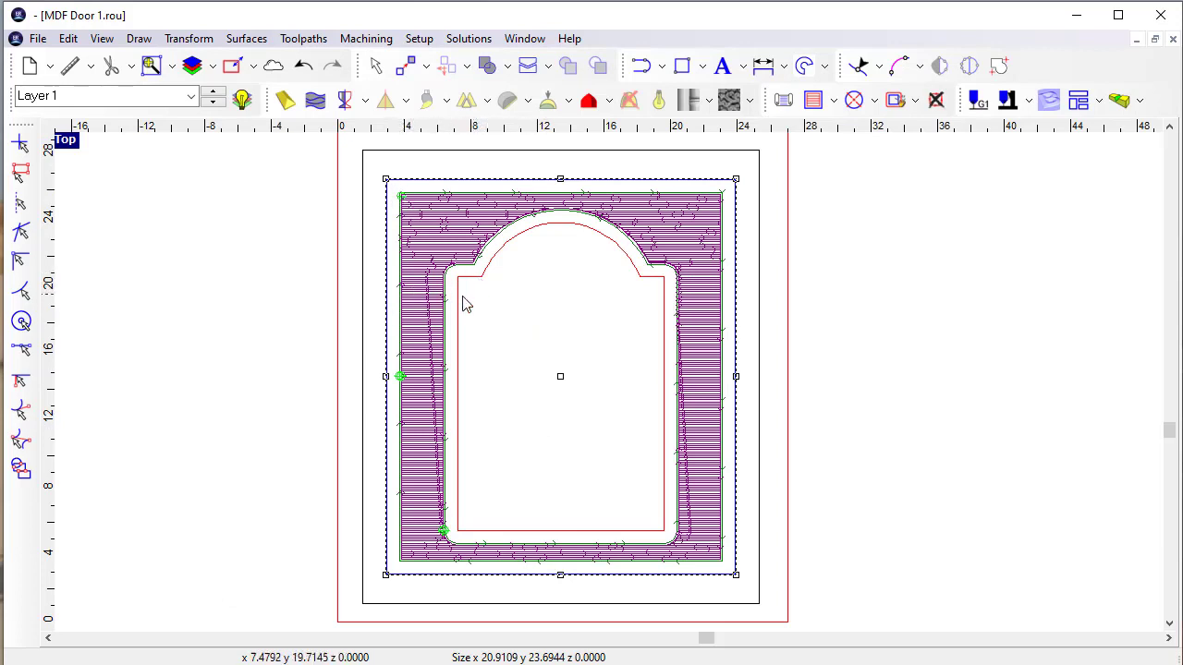
# Step: Use the outer rectangle as stock and play a lit 3D simulation of the hatch toolpaths
pyautogui.click(481, 160)
pyautogui.click(1119, 99)
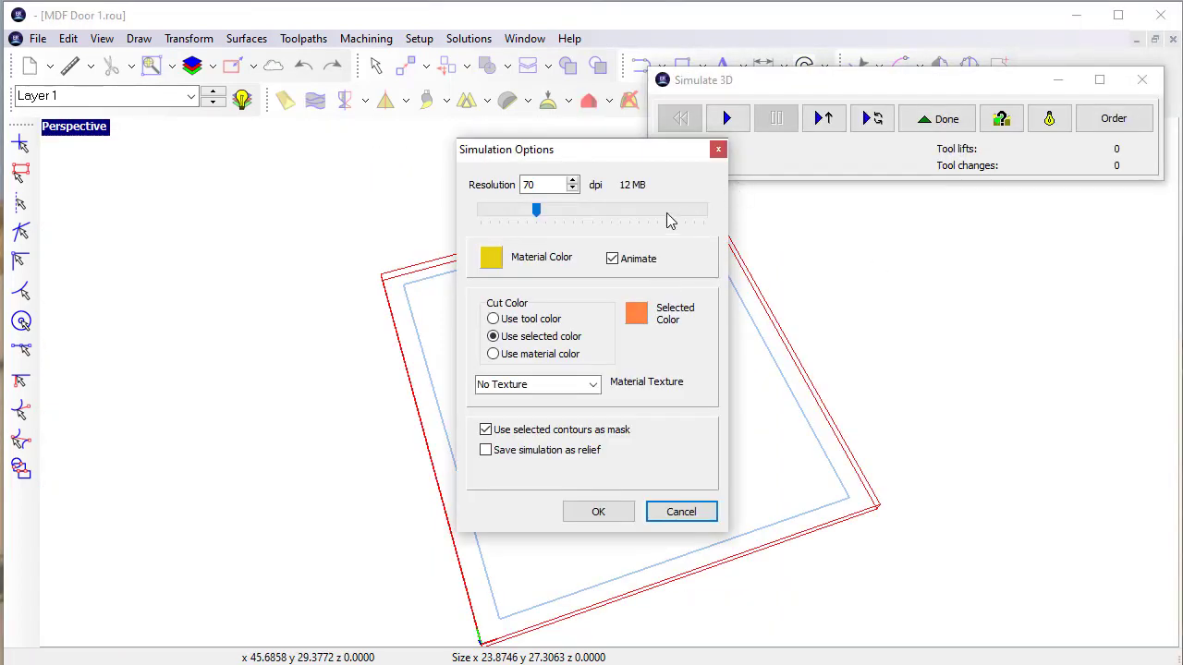
pyautogui.click(592, 521)
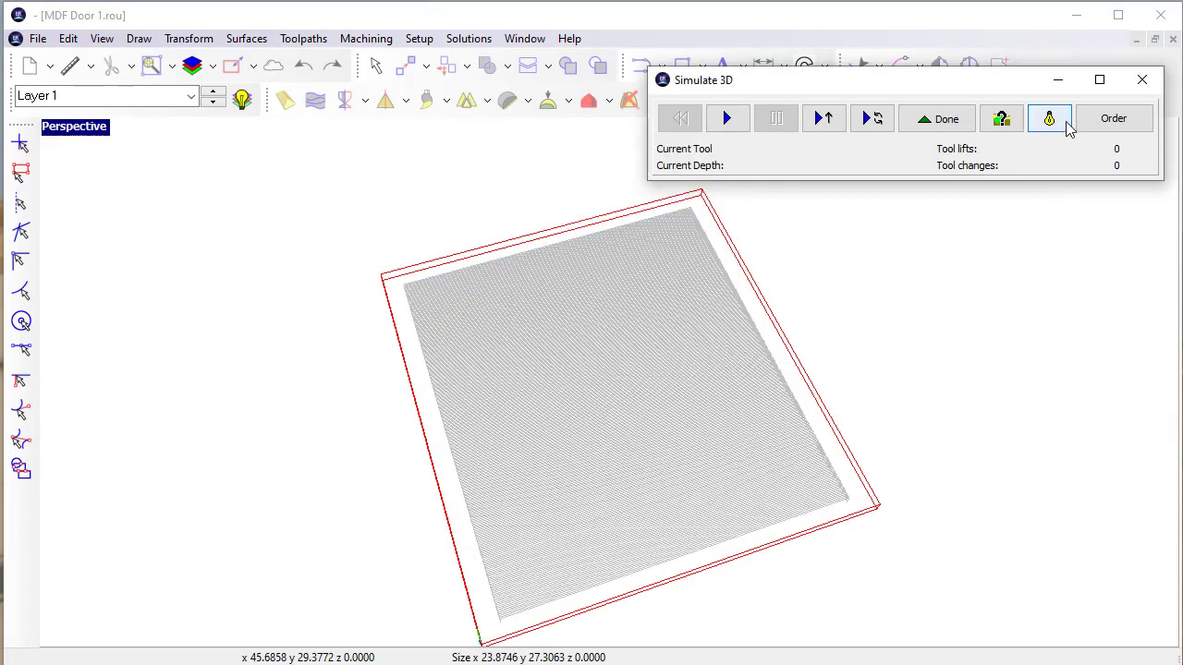
pyautogui.click(1049, 119)
pyautogui.click(727, 118)
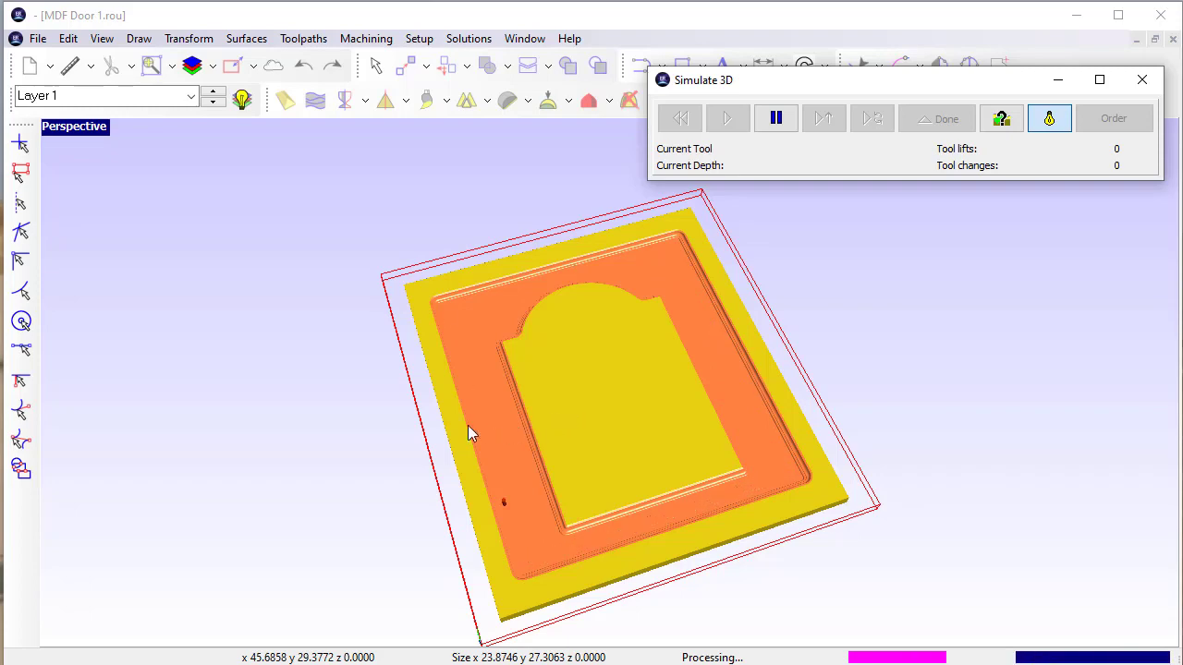
# Step: Orbit and zoom the simulated door to view the pocket at the arched panel's corner notch
pyautogui.moveTo(438, 407); pyautogui.dragTo(554, 488)
pyautogui.scroll(5, 604, 504)
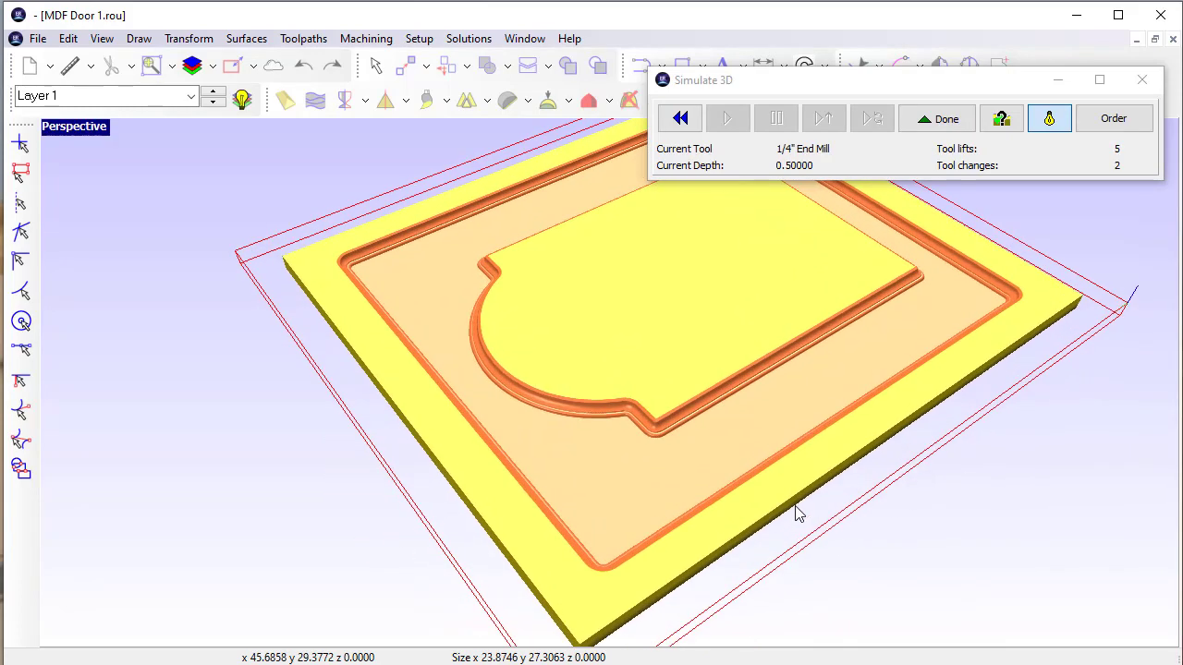
pyautogui.moveTo(798, 512); pyautogui.dragTo(850, 514)
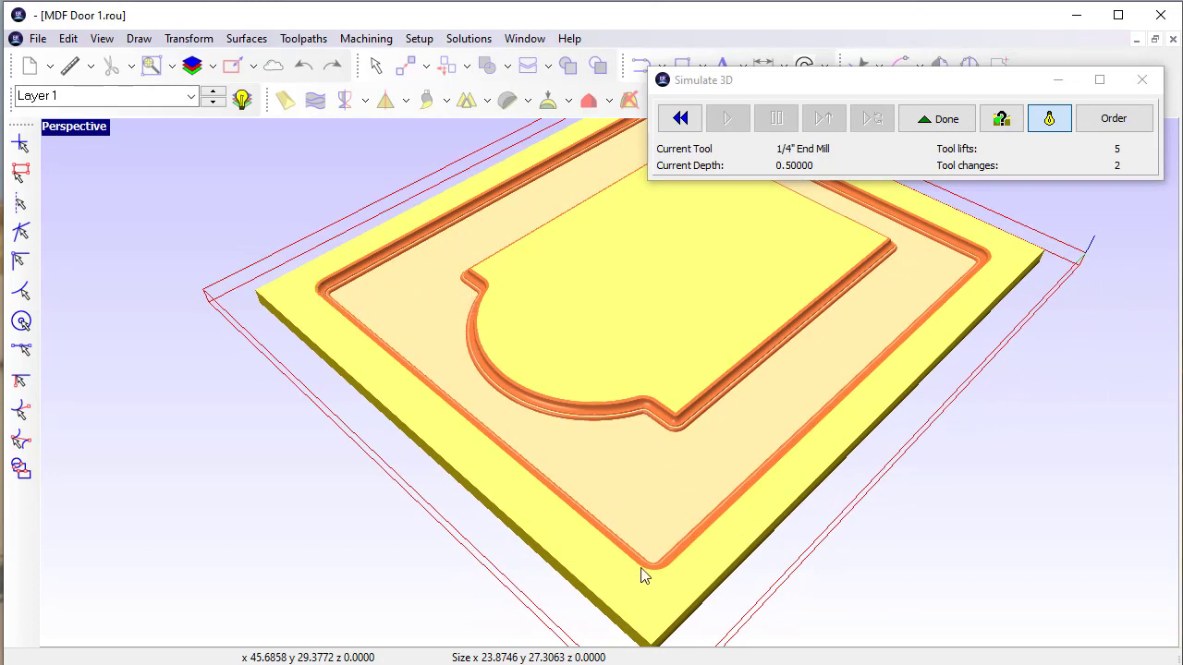
pyautogui.scroll(5, 657, 499)
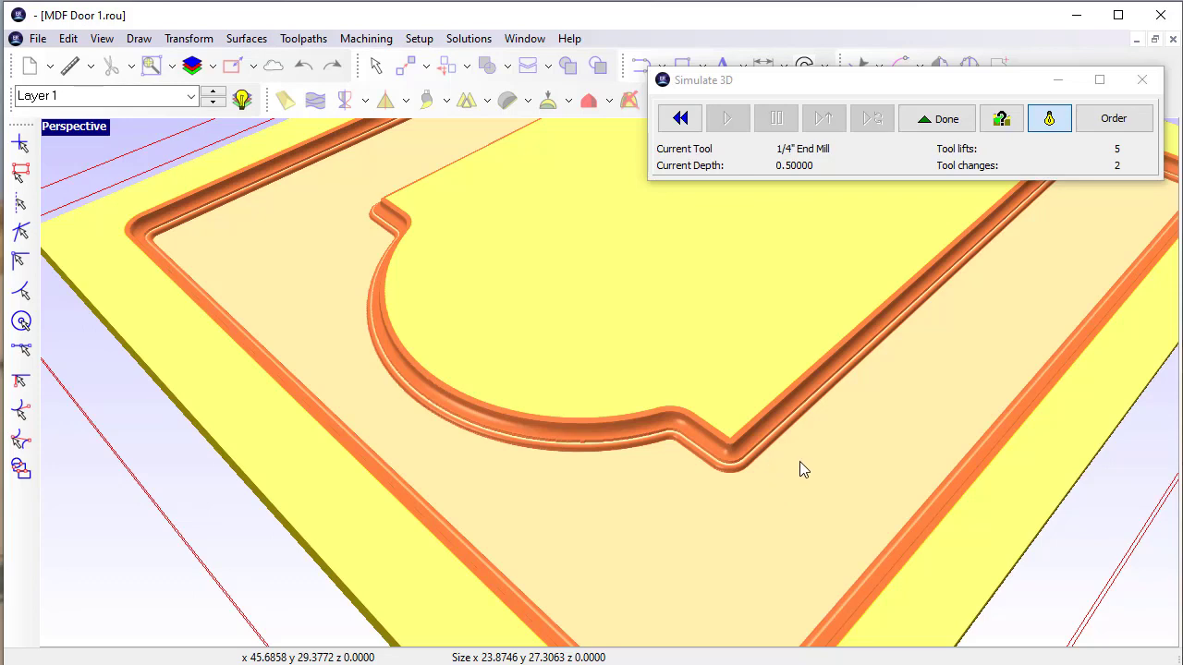
# Step: Orbit and pan the simulation onto the pocket's outer corner, then onto the notch corner
pyautogui.moveTo(817, 491)
pyautogui.mouseDown(button='middle')
pyautogui.moveTo(473, 508)
pyautogui.moveTo(634, 483)
pyautogui.moveTo(629, 502)
pyautogui.moveTo(636, 483)
pyautogui.moveTo(616, 457)
pyautogui.moveTo(671, 454)
pyautogui.moveTo(636, 506)
pyautogui.moveTo(671, 422)
pyautogui.mouseUp(button='middle')
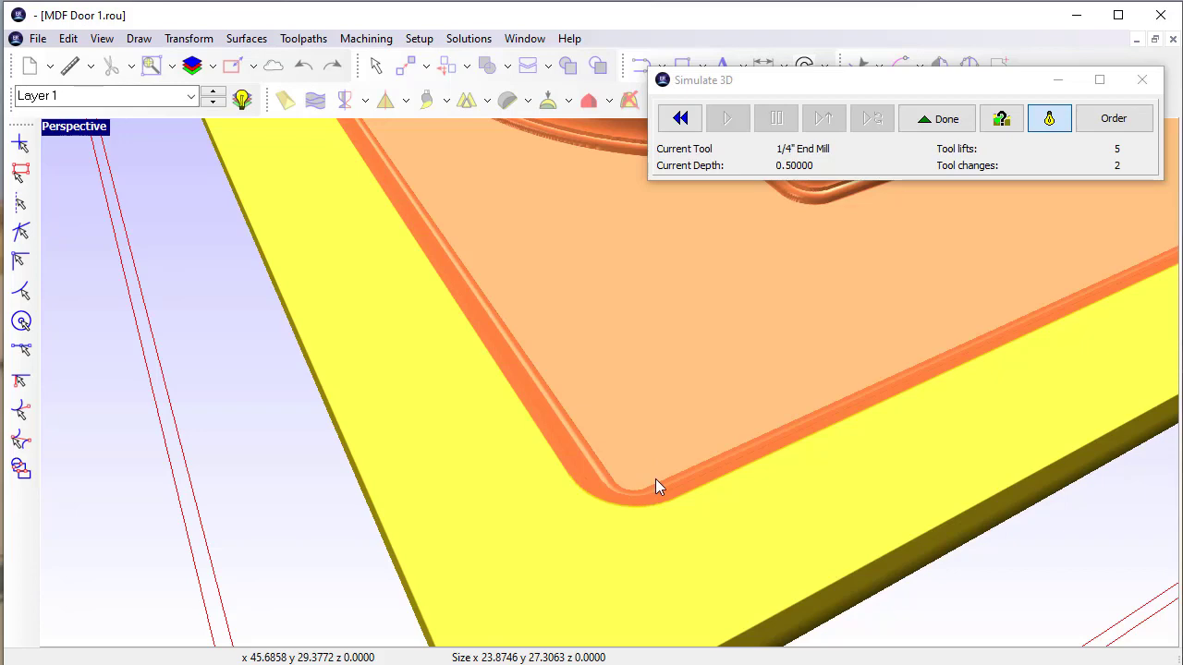
pyautogui.moveTo(953, 428); pyautogui.dragTo(408, 459, button='middle')
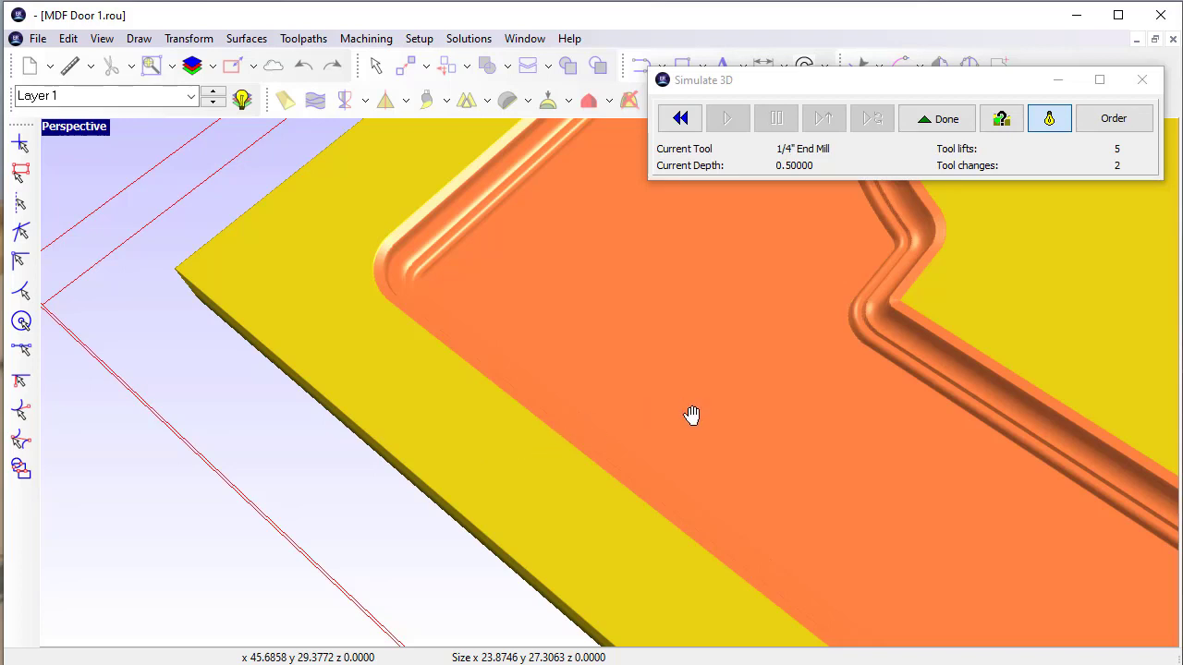
pyautogui.moveTo(692, 416); pyautogui.dragTo(634, 468, button='middle')
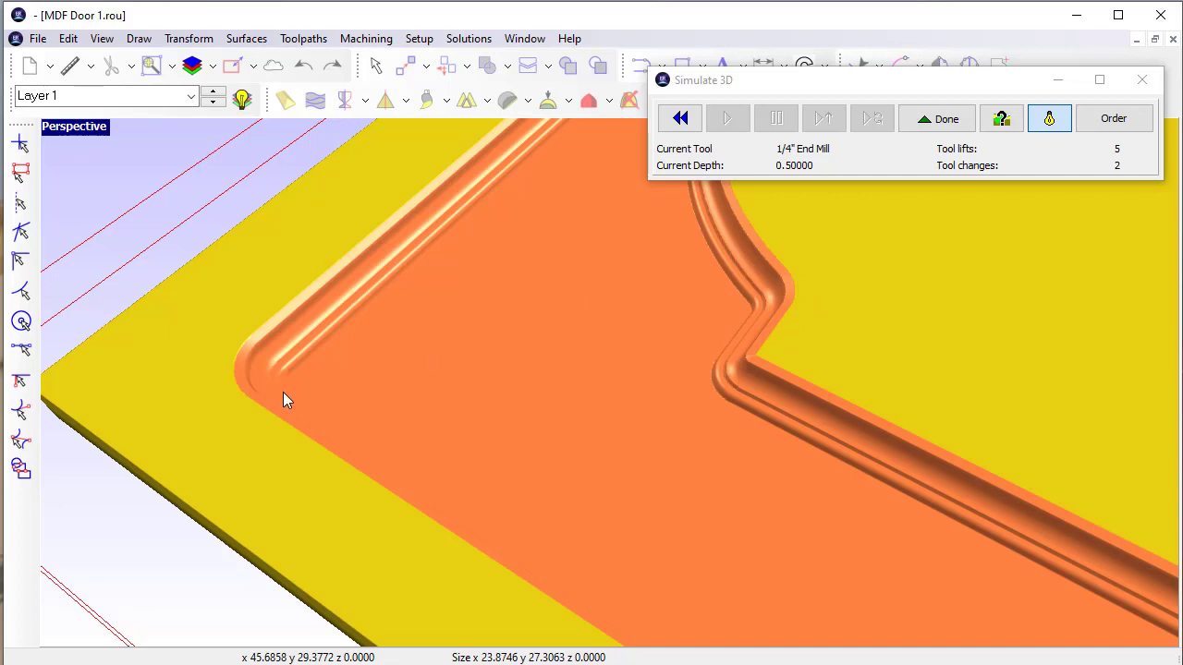
# Step: End the simulation and return to an enlarged top view of the flat door layout
pyautogui.click(934, 120)
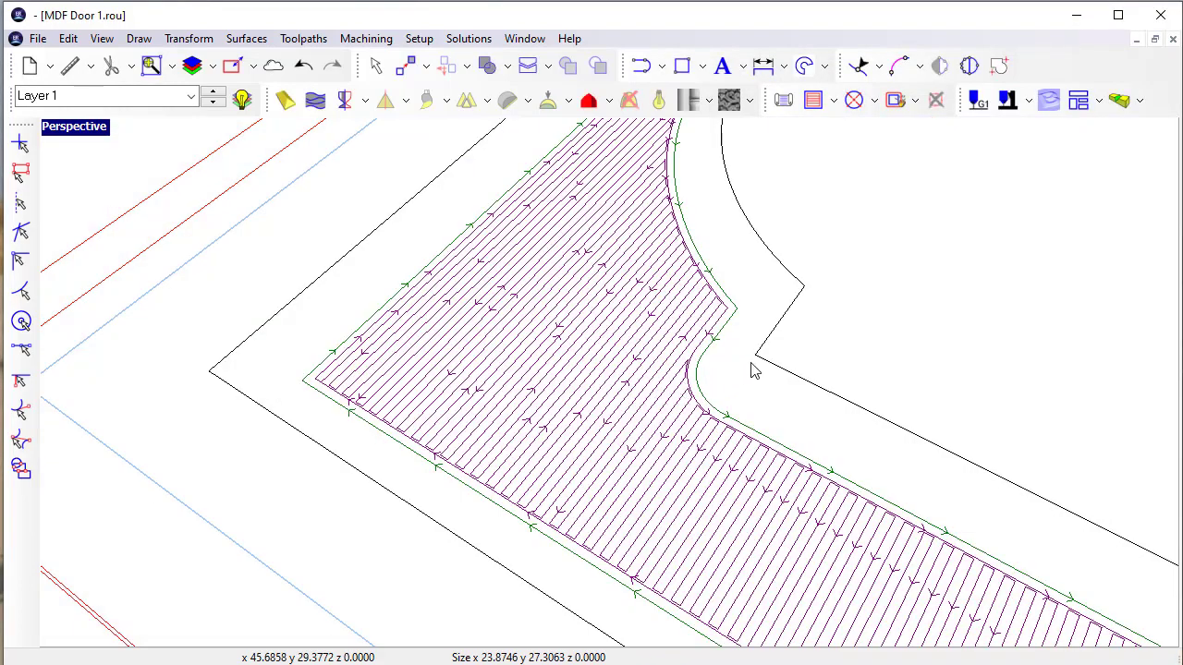
pyautogui.scroll(-5, 592, 412)
pyautogui.scroll(3, 504, 438)
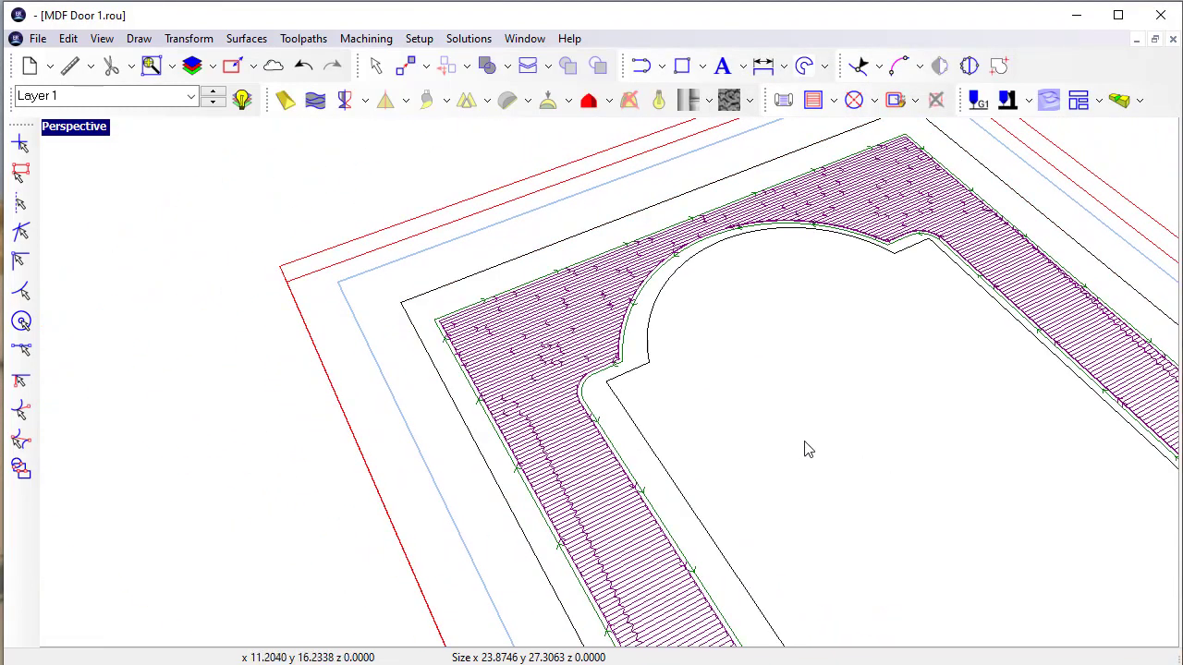
pyautogui.scroll(-3, 634, 444)
pyautogui.scroll(3, 761, 459)
pyautogui.scroll(-3, 801, 447)
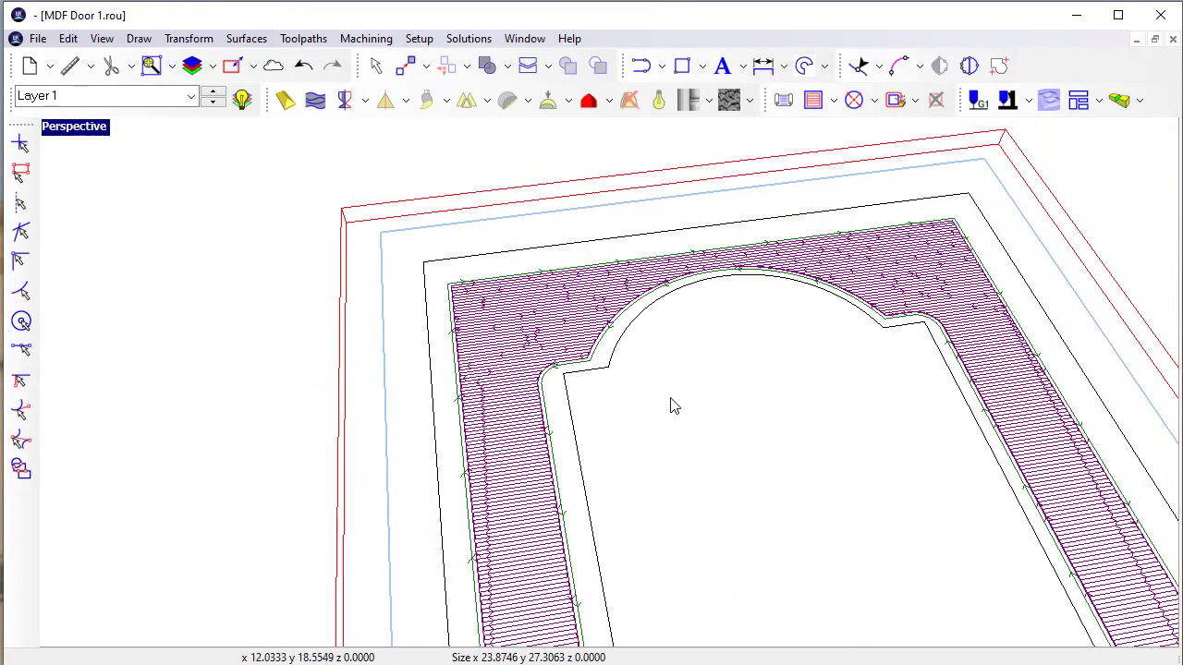
pyautogui.doubleClick(64, 127)
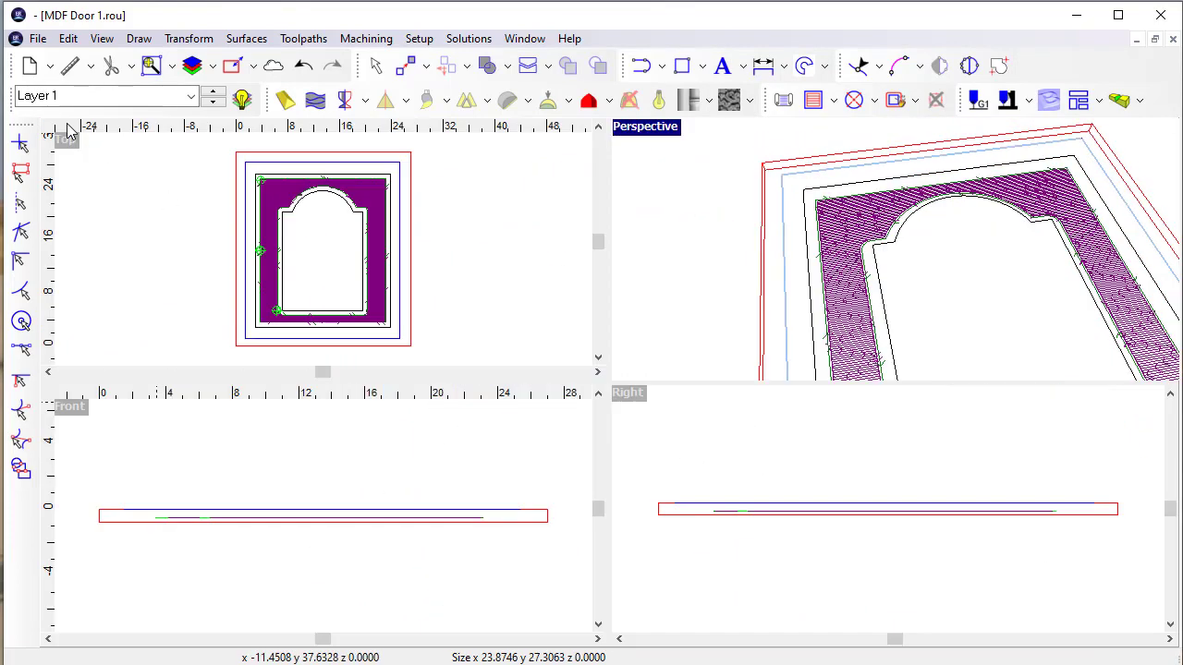
pyautogui.doubleClick(65, 146)
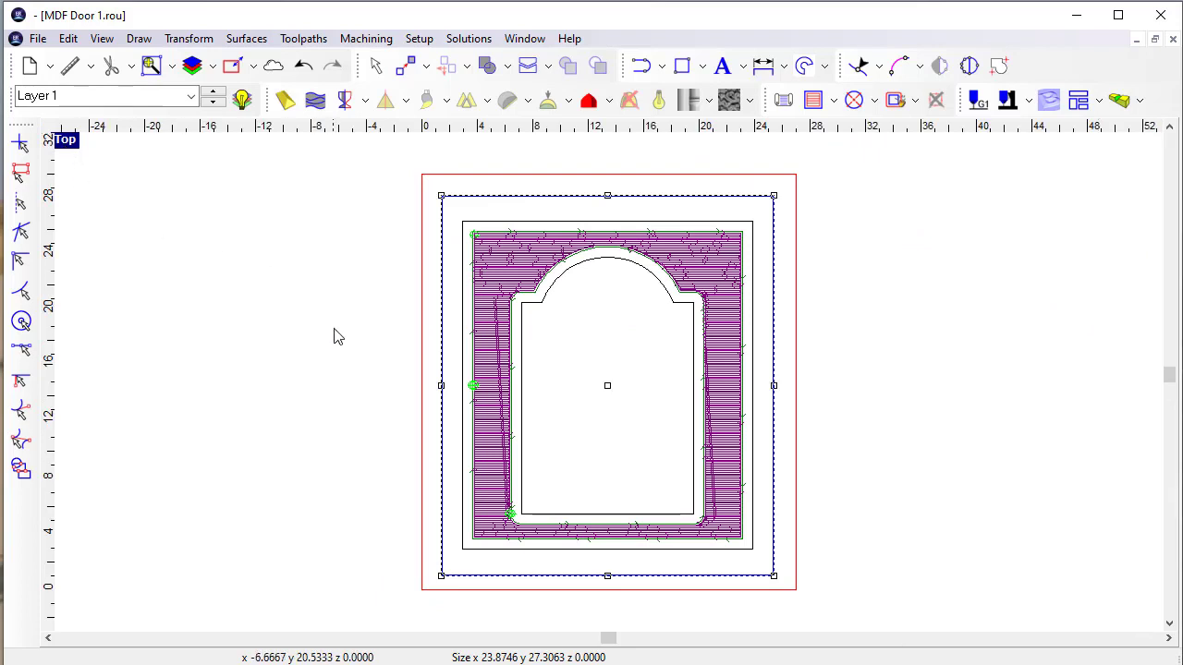
pyautogui.scroll(2, 391, 374)
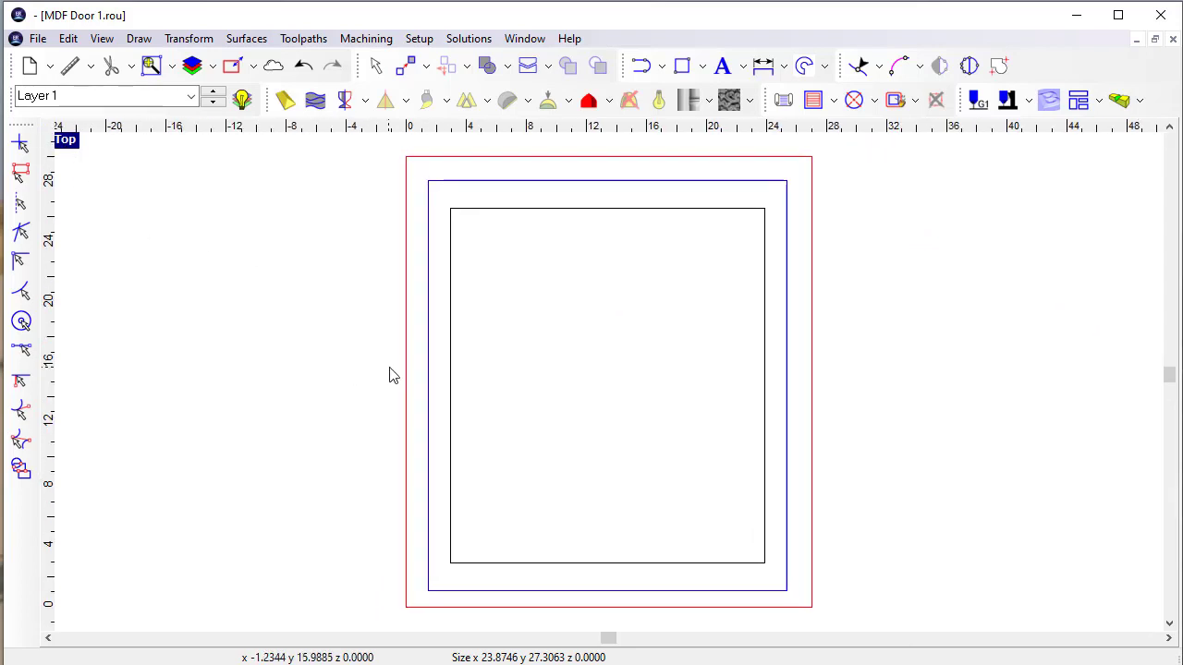
# Step: Empty the hatch fill tool list, then cancel the dialog without applying changes
pyautogui.click(814, 101)
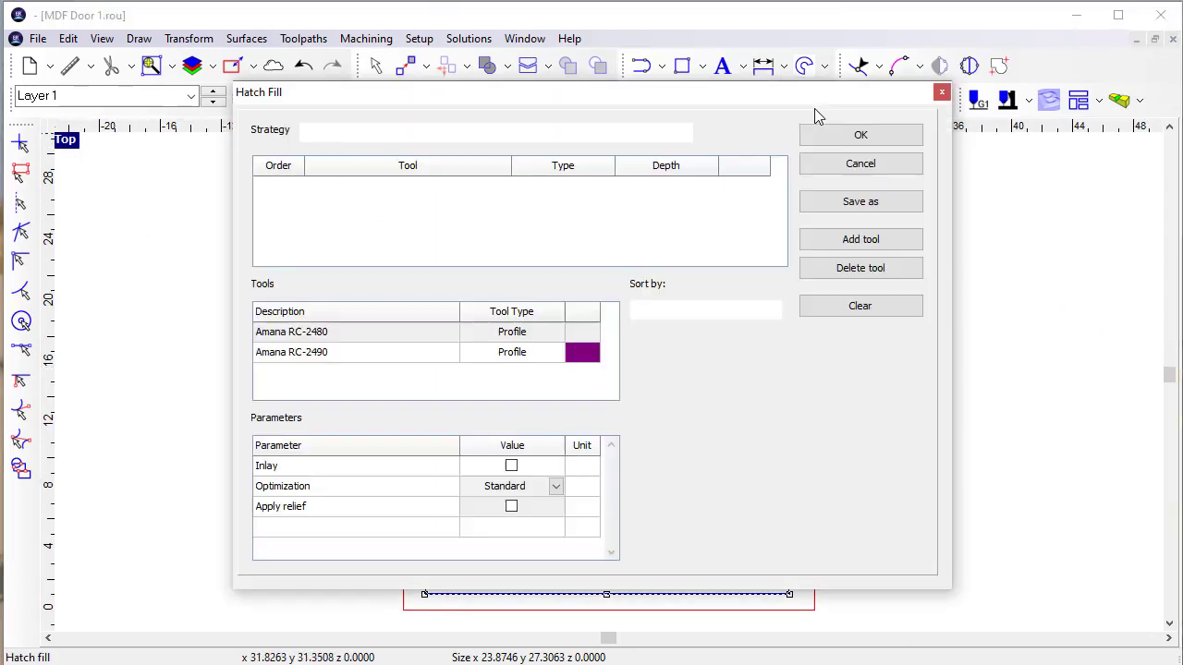
pyautogui.click(836, 309)
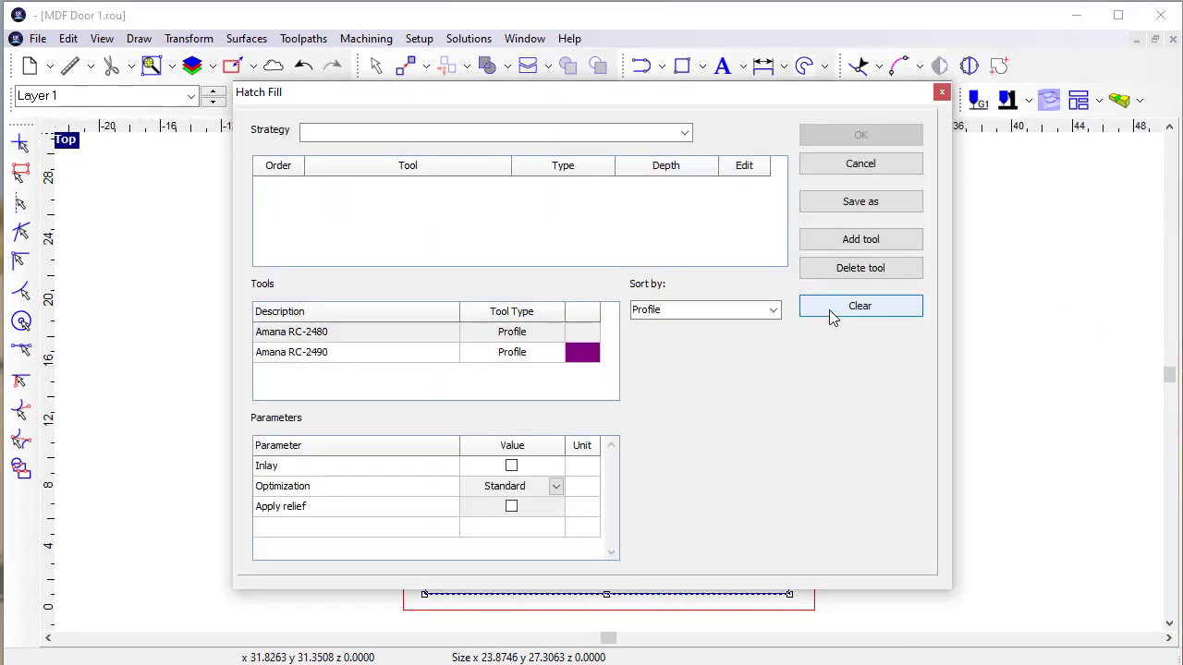
pyautogui.click(859, 166)
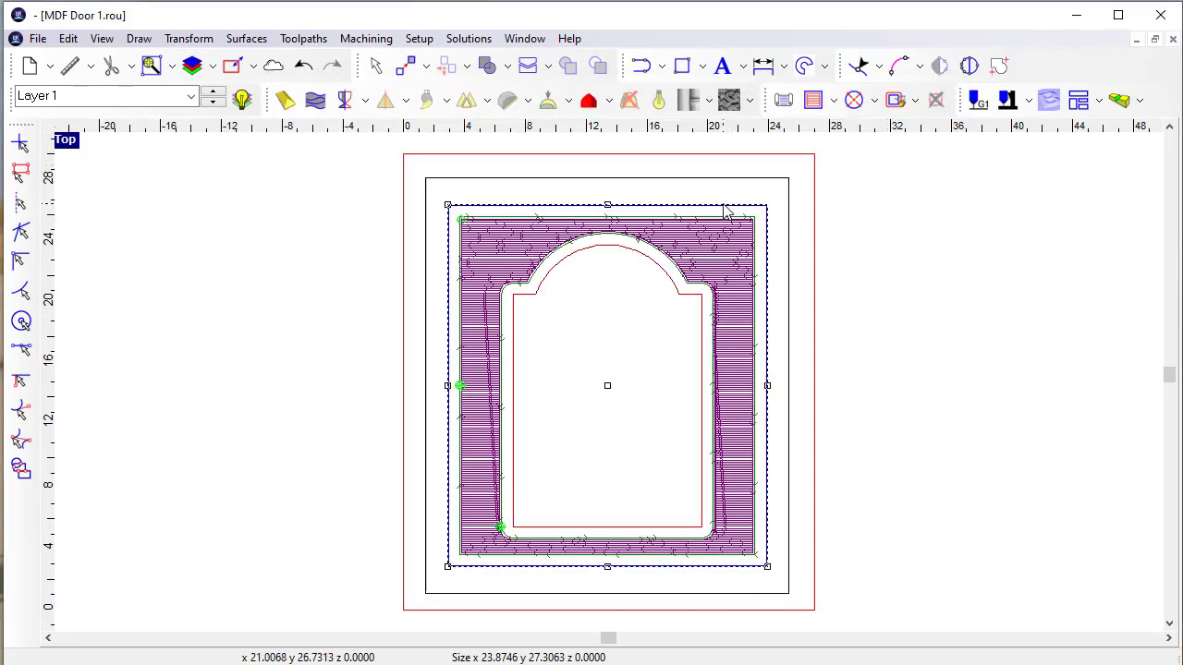
# Step: Delete the existing toolpaths and add the 3/32" Ball End Mill as the third hatch tool
pyautogui.click(936, 100)
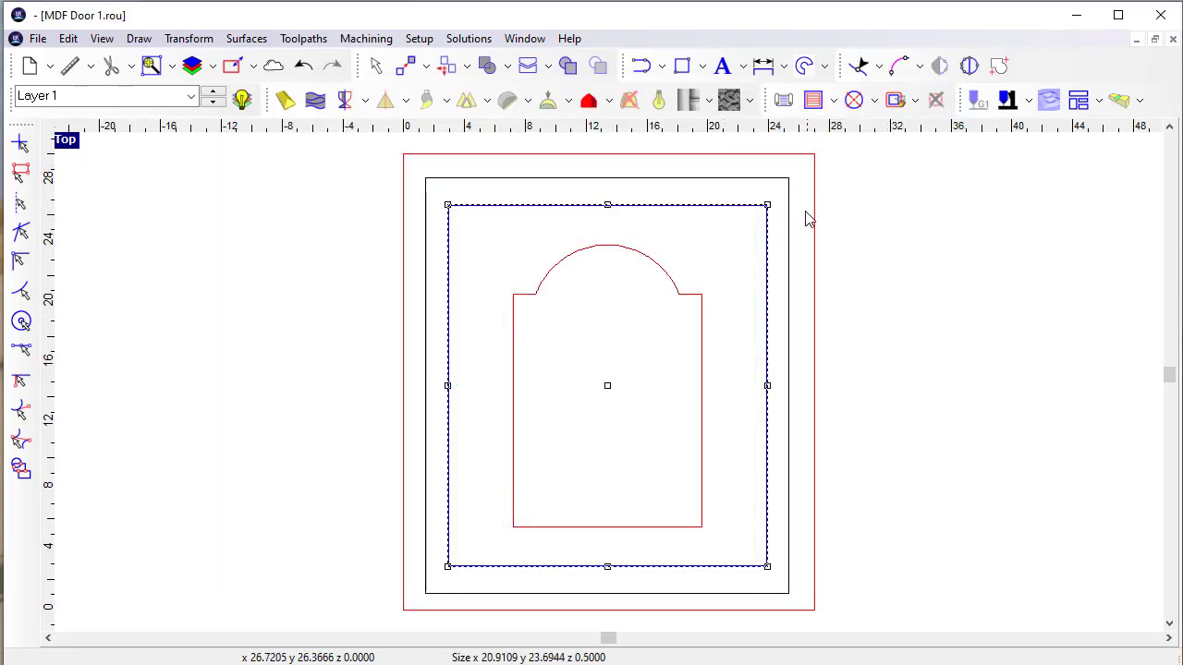
pyautogui.click(812, 107)
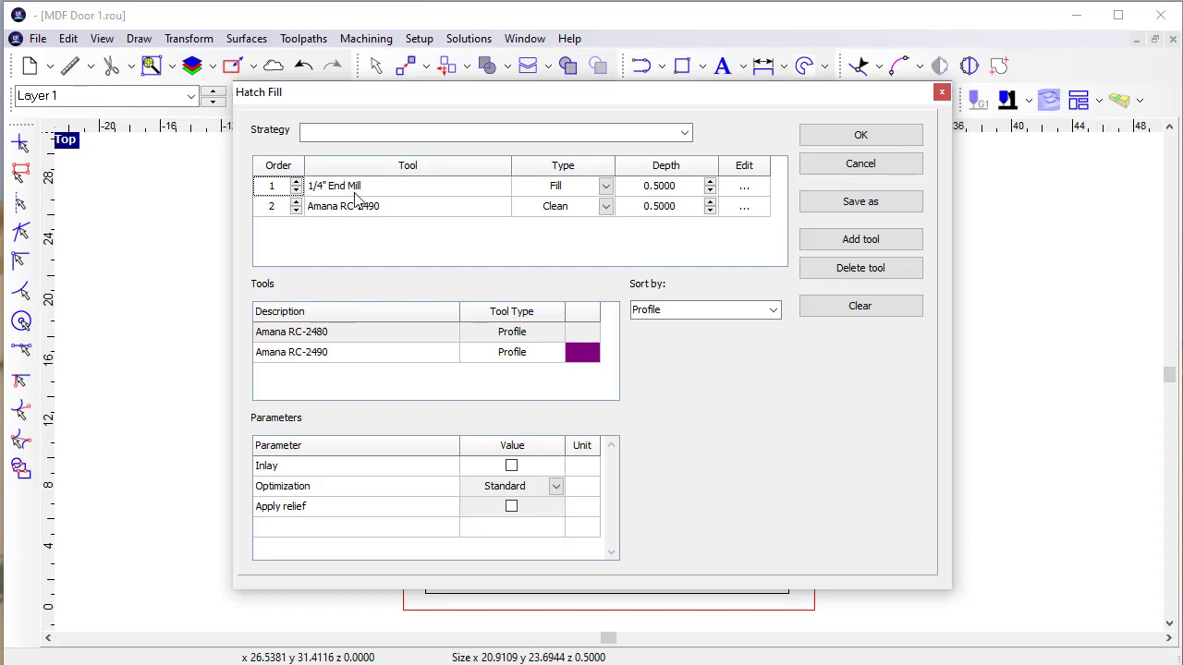
pyautogui.click(774, 310)
pyautogui.click(662, 377)
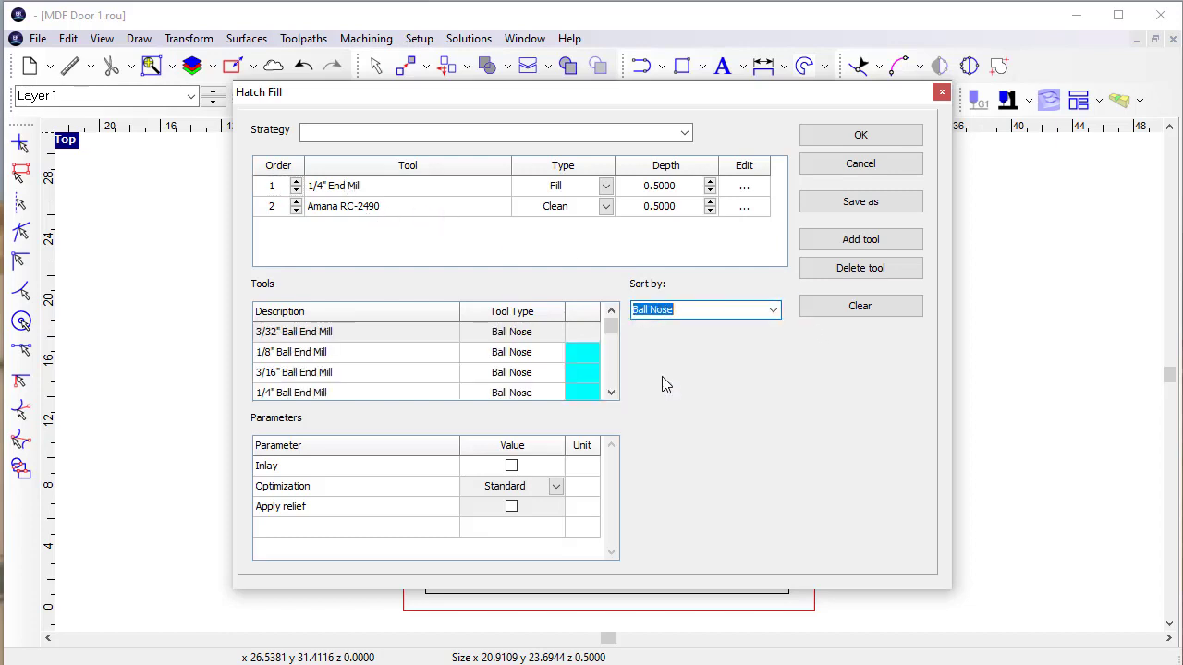
pyautogui.doubleClick(334, 338)
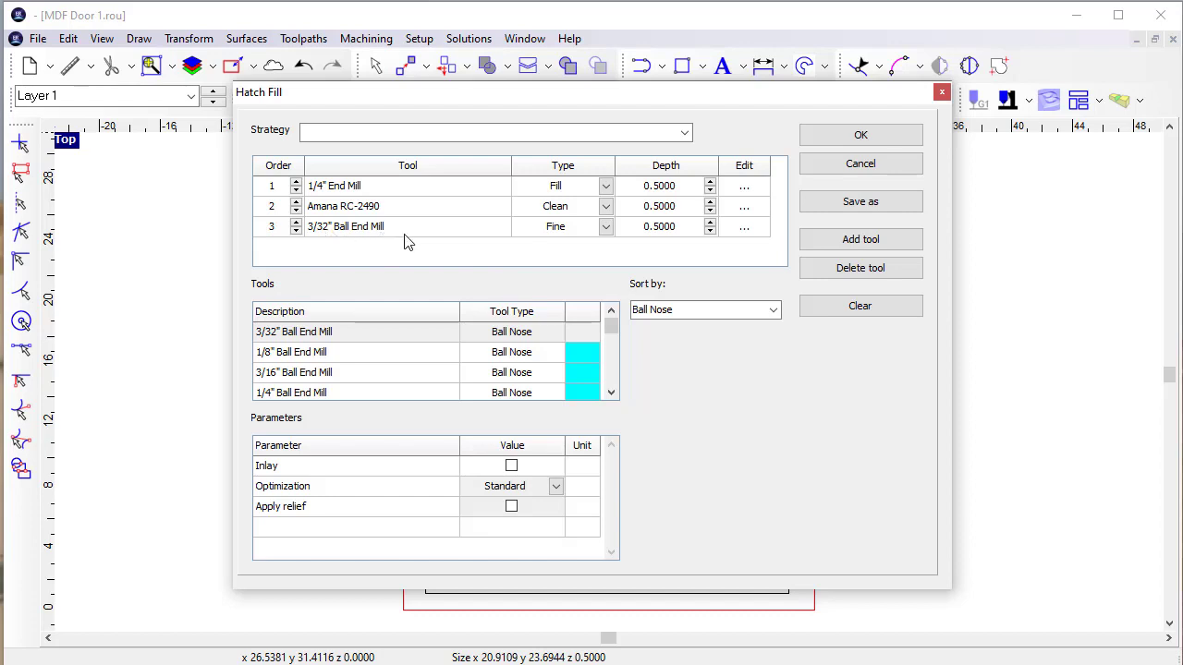
# Step: Set the ball mill's Fill Overlap to 80 and generate the hatch fill toolpaths
pyautogui.click(744, 227)
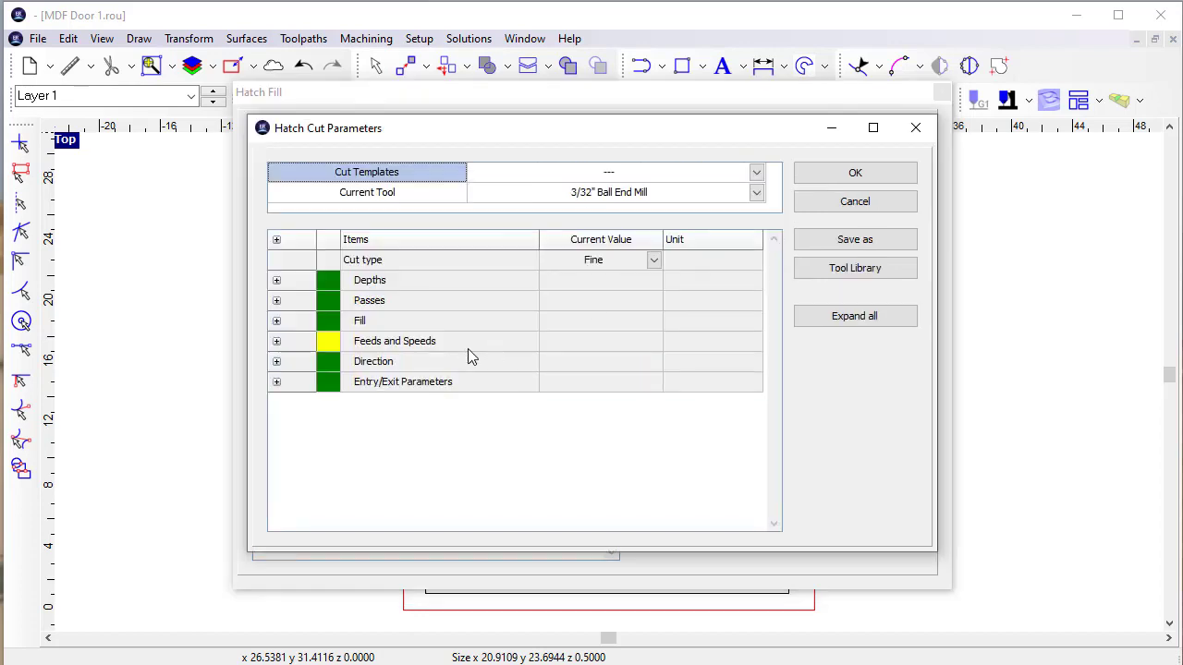
pyautogui.click(276, 320)
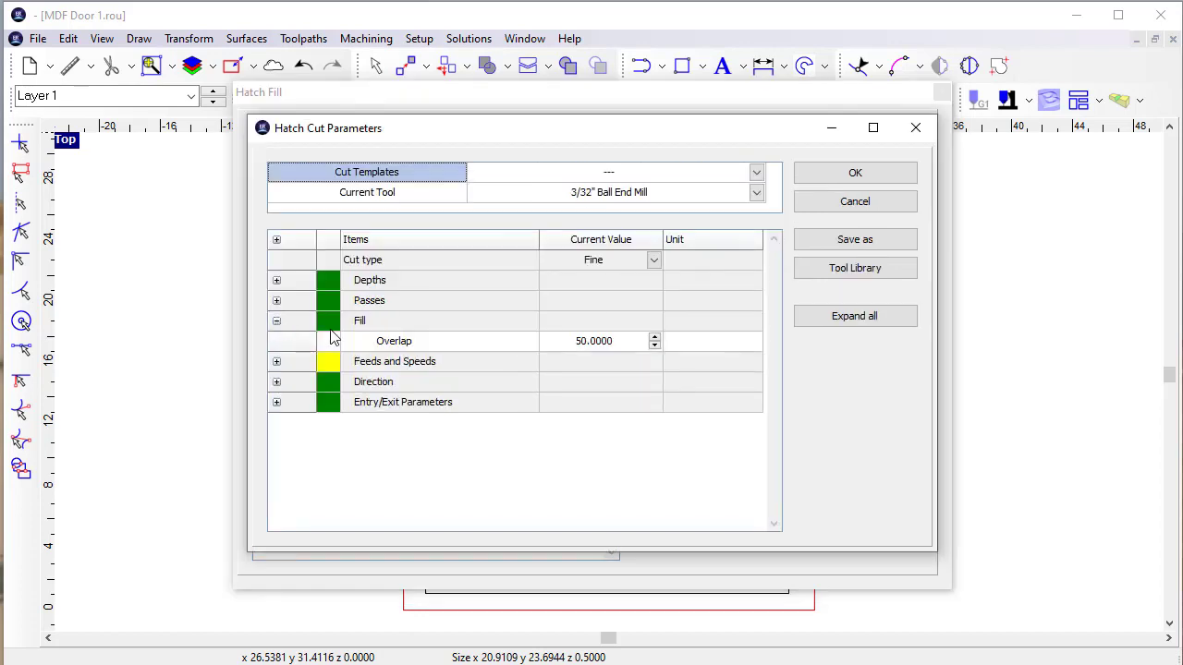
pyautogui.click(594, 341)
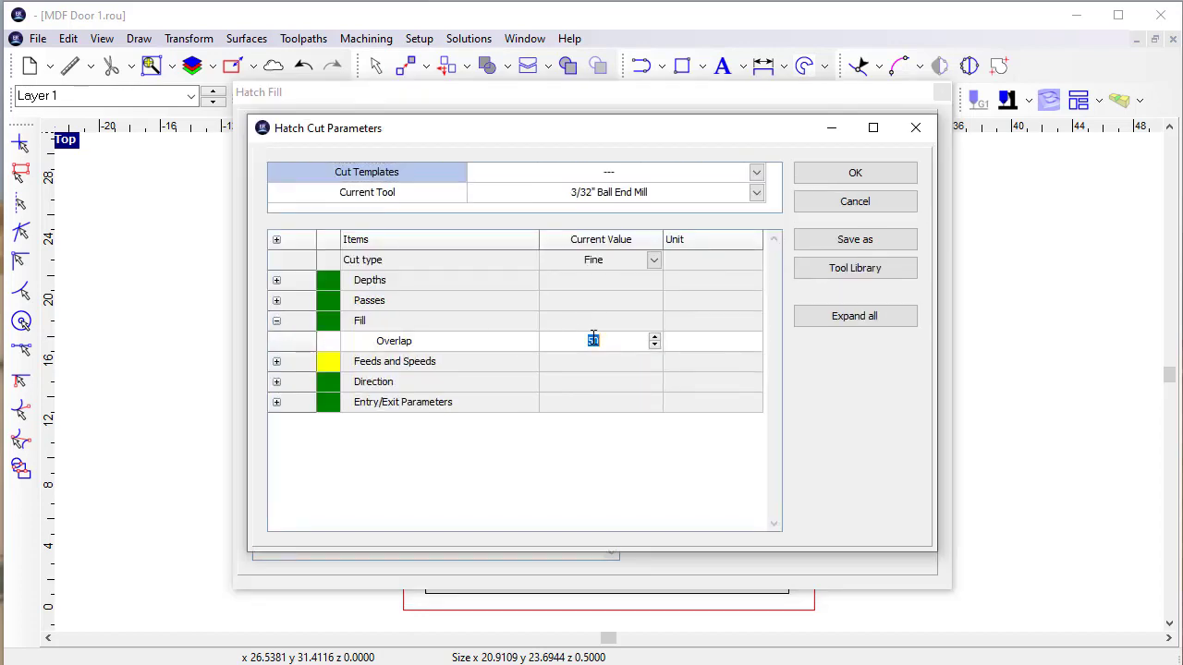
pyautogui.write('80')
pyautogui.press('Return')
pyautogui.click(850, 176)
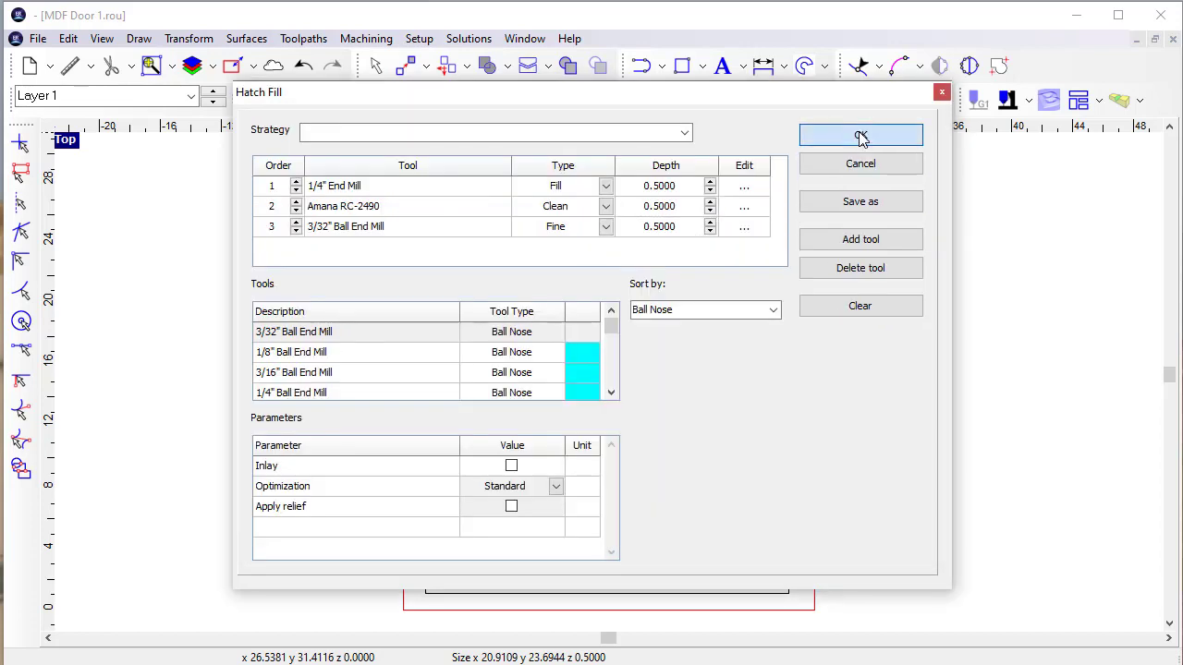
pyautogui.click(859, 136)
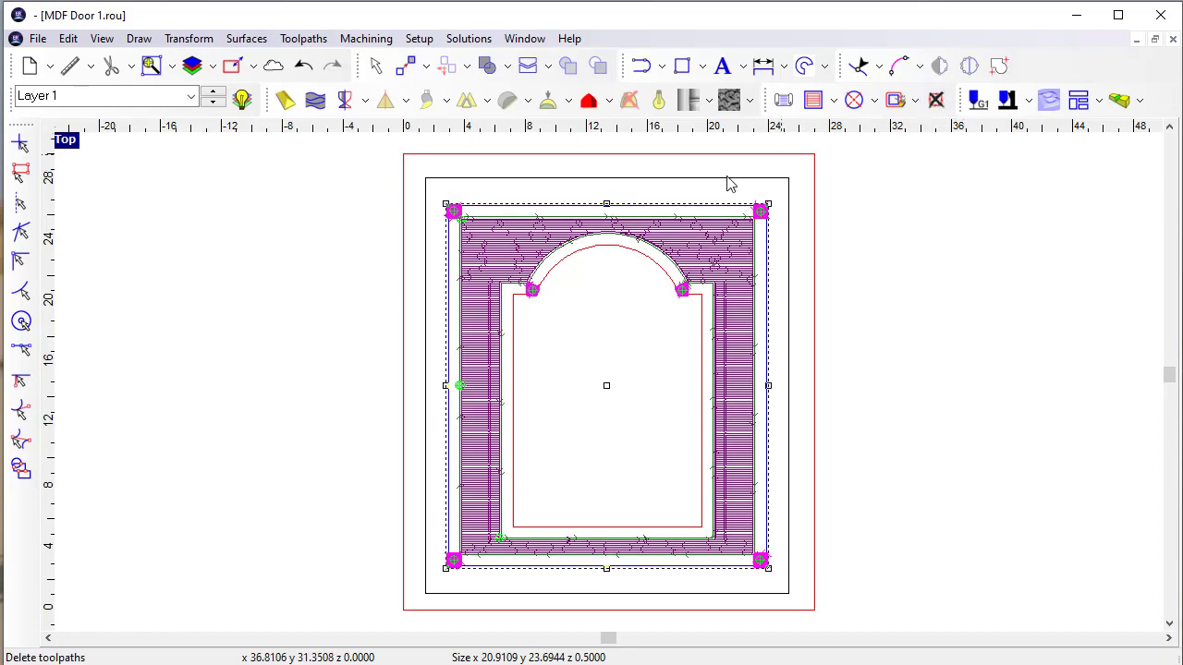
# Step: Deselect the door shapes using the canvas context menu
pyautogui.scroll(3, 650, 283)
pyautogui.rightClick(552, 322)
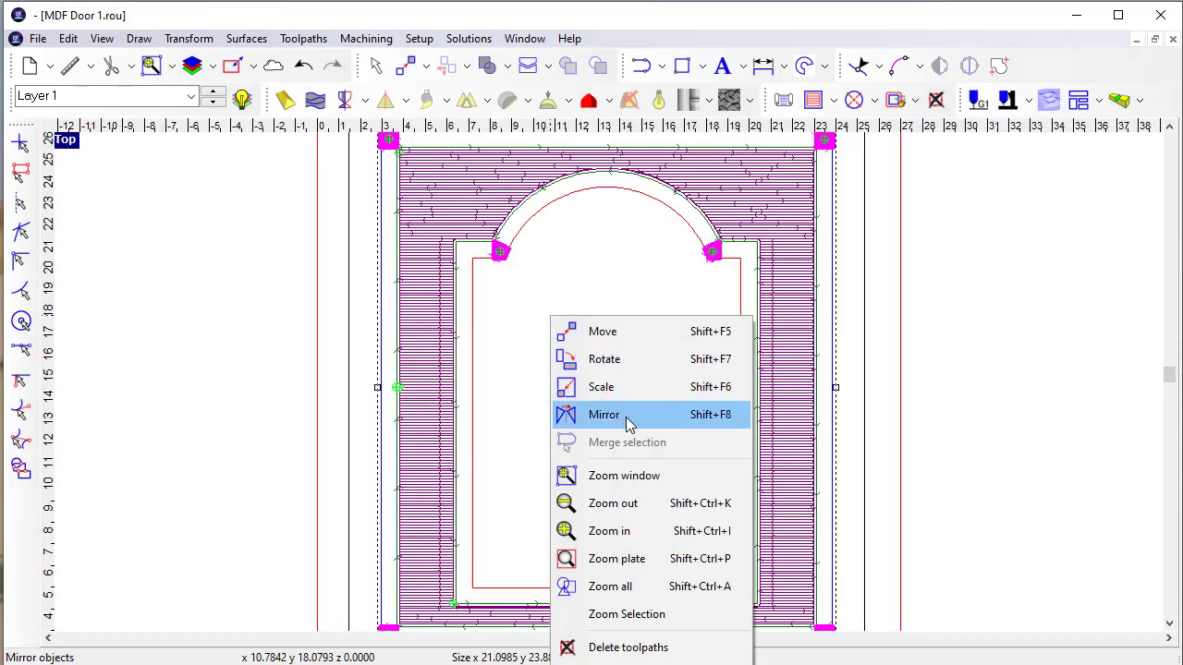
pyautogui.click(478, 330)
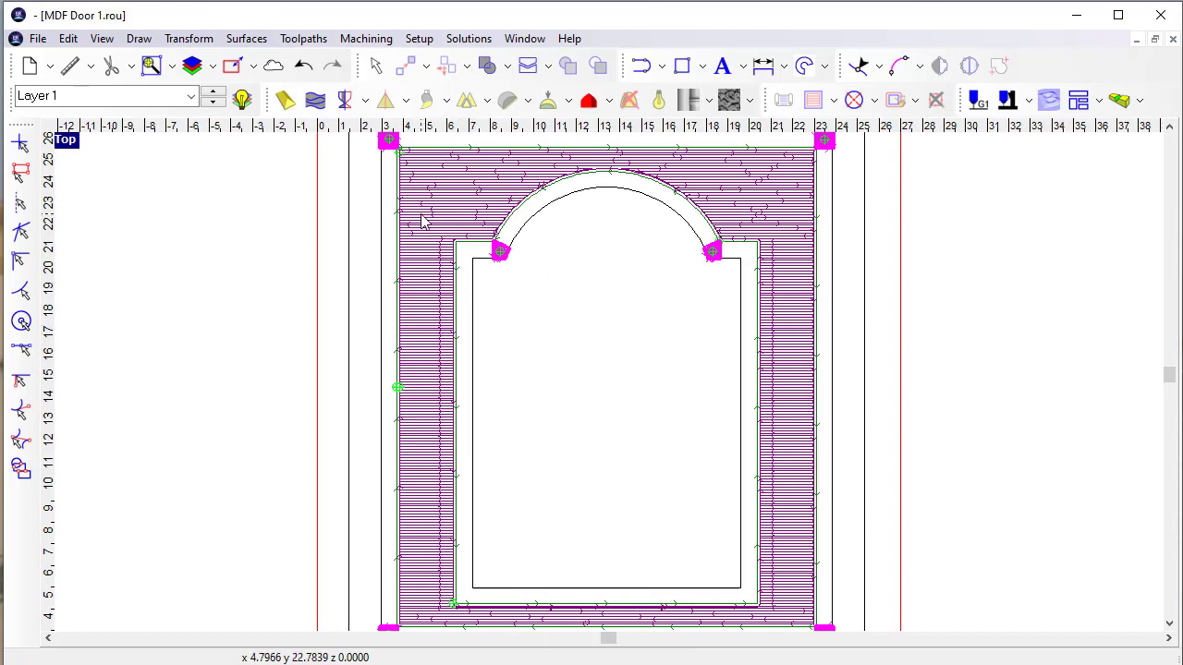
# Step: Zoom and pan in on the arch's lower corner pocket to inspect the fine-pass clearing
pyautogui.scroll(2, 575, 431)
pyautogui.scroll(2, 679, 426)
pyautogui.scroll(2, 679, 426)
pyautogui.scroll(1, 607, 403)
pyautogui.scroll(1, 628, 400)
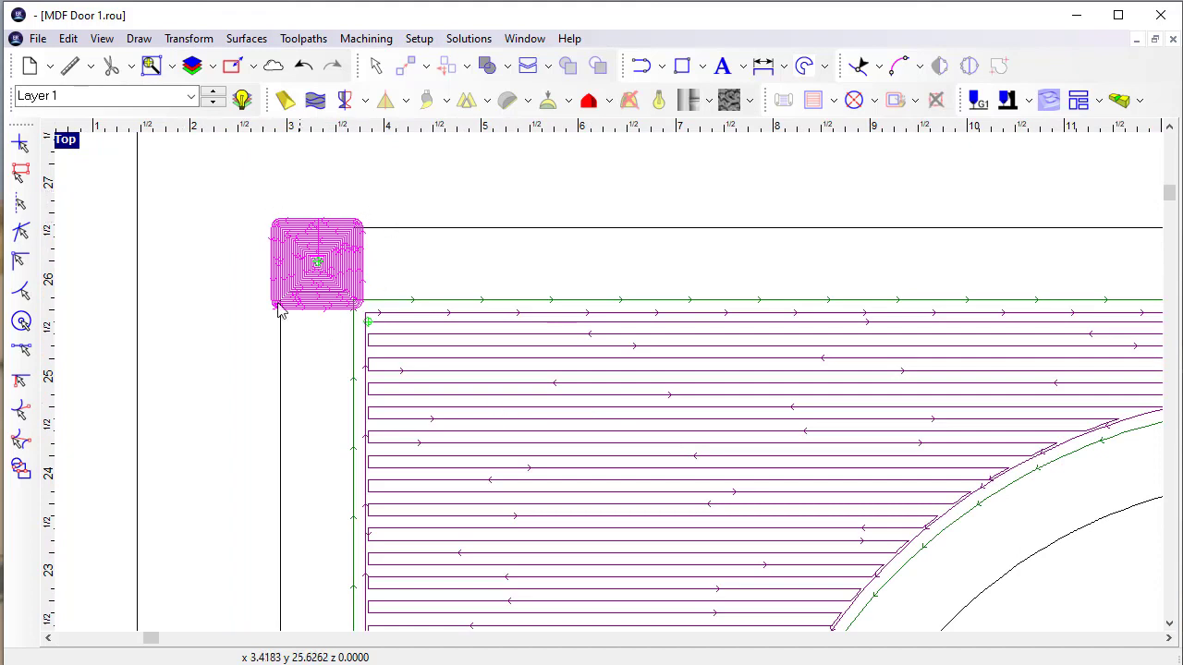
pyautogui.moveTo(634, 497); pyautogui.dragTo(721, 409, button='middle')
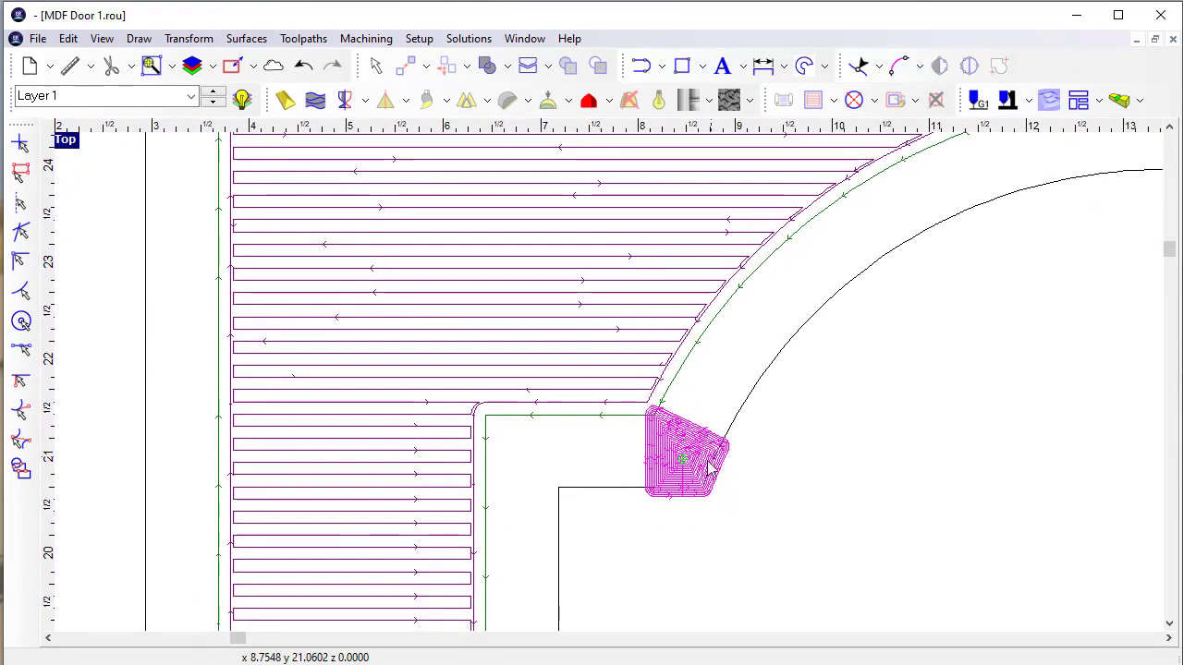
pyautogui.scroll(6, 682, 483)
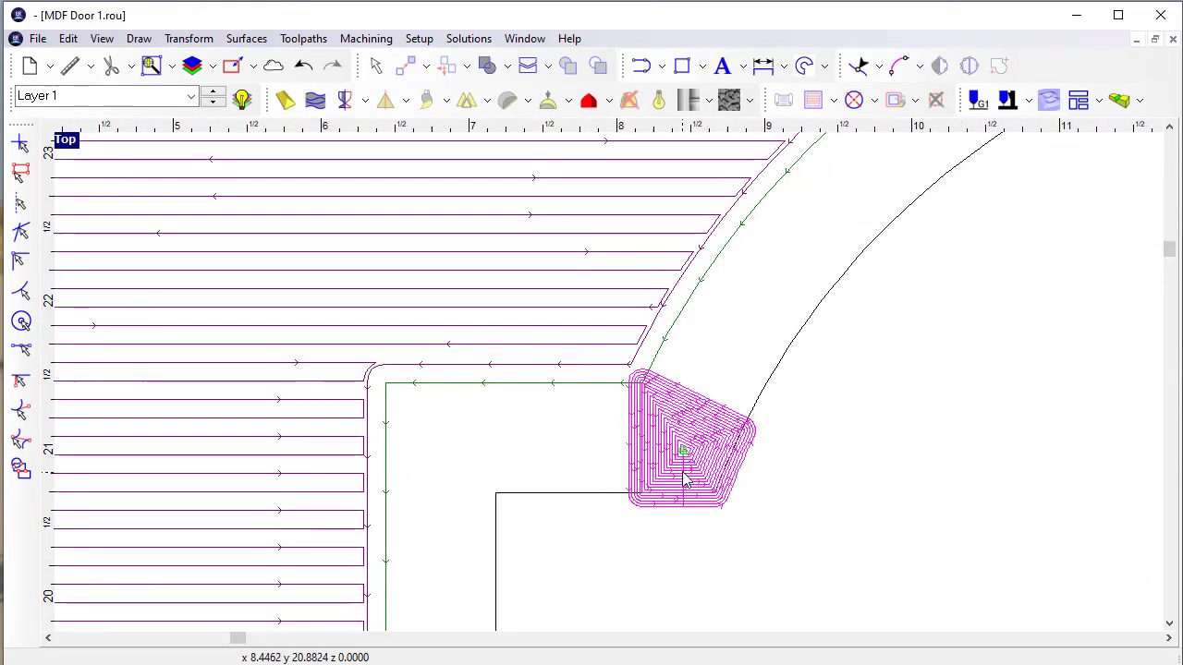
pyautogui.scroll(-4, 688, 476)
pyautogui.scroll(-3, 688, 476)
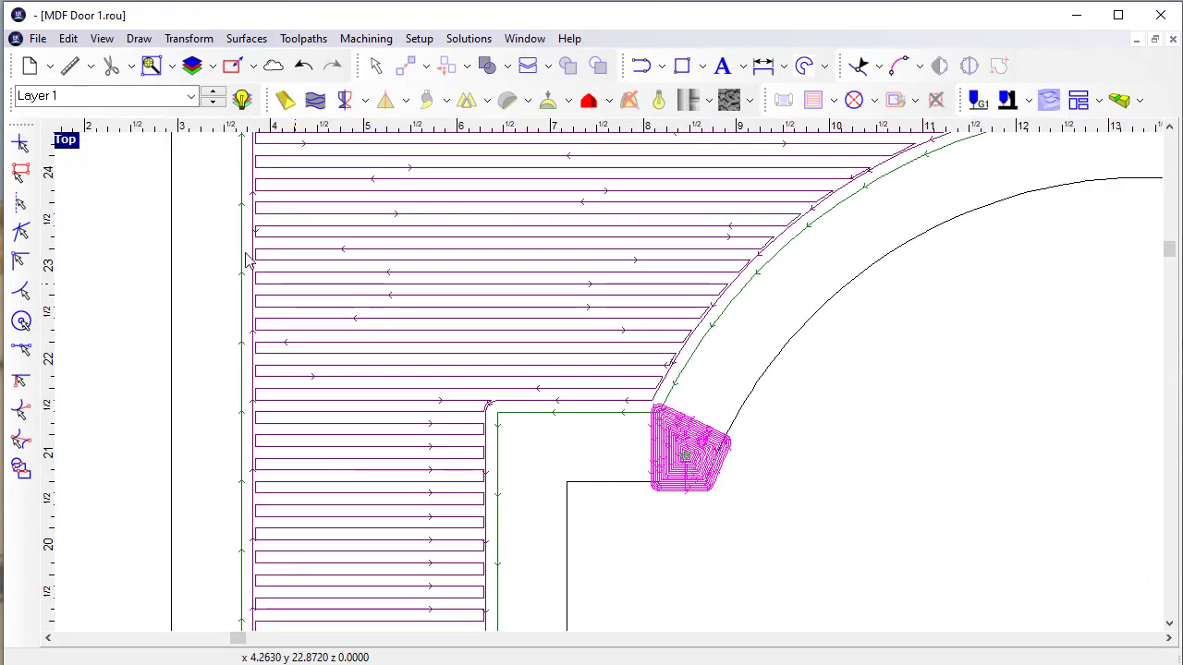
pyautogui.doubleClick(67, 140)
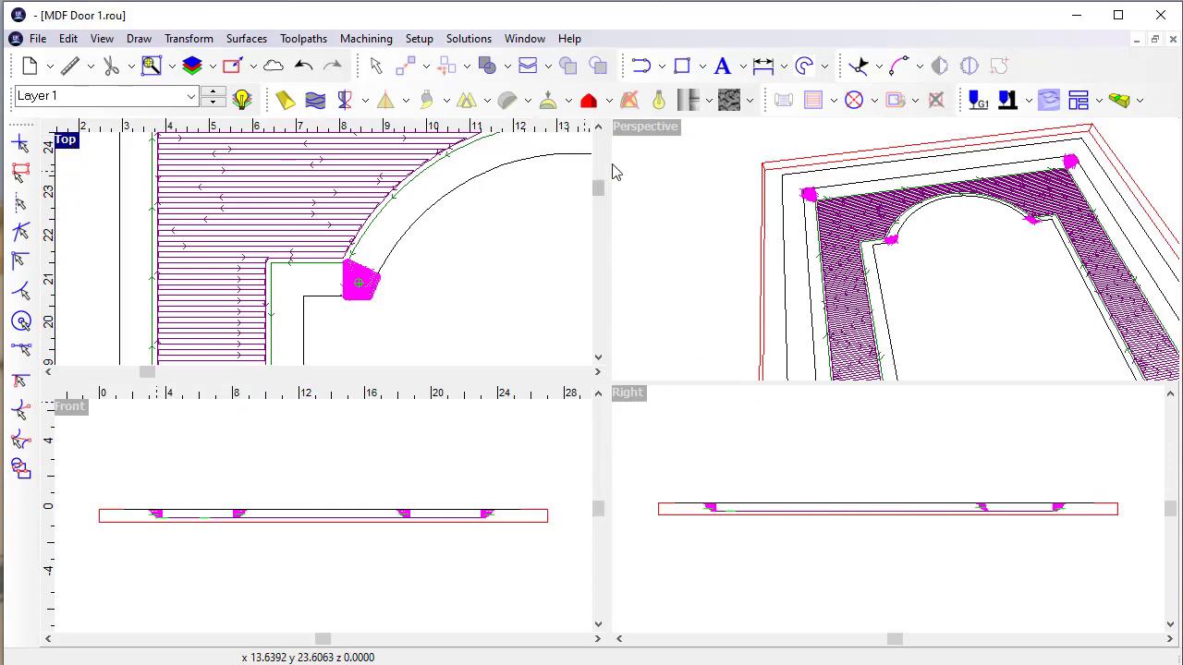
pyautogui.doubleClick(645, 127)
pyautogui.moveTo(430, 339); pyautogui.dragTo(222, 341, button='middle')
pyautogui.moveTo(444, 336); pyautogui.dragTo(694, 388, button='middle')
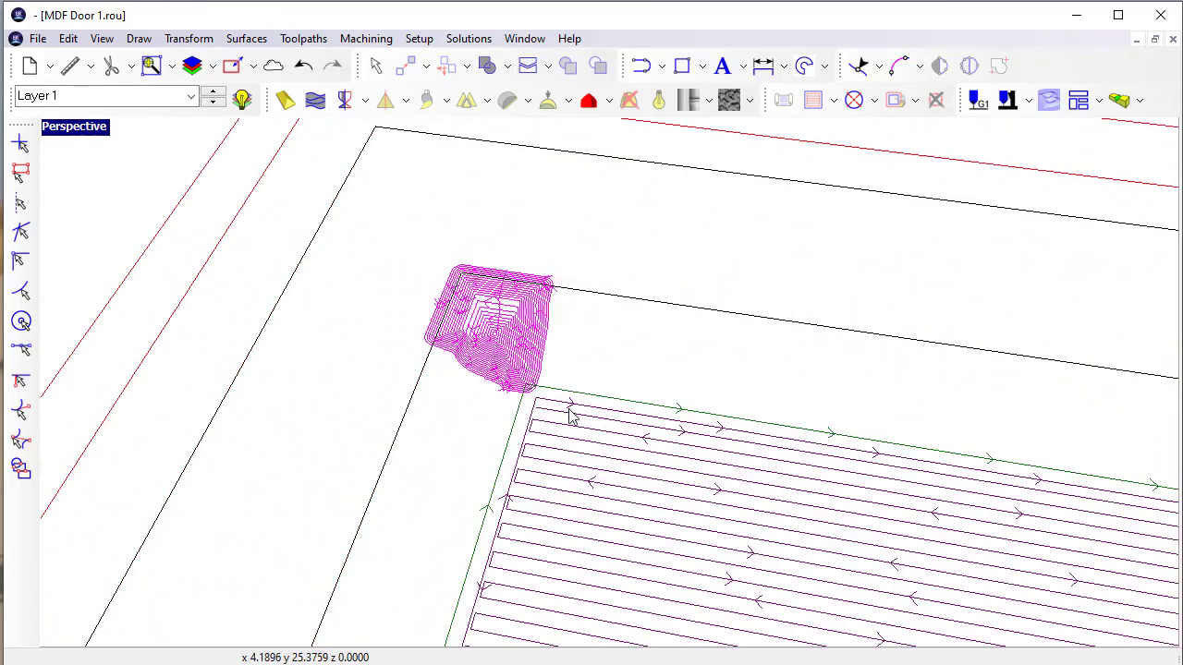
pyautogui.moveTo(571, 418); pyautogui.dragTo(442, 382, button='middle')
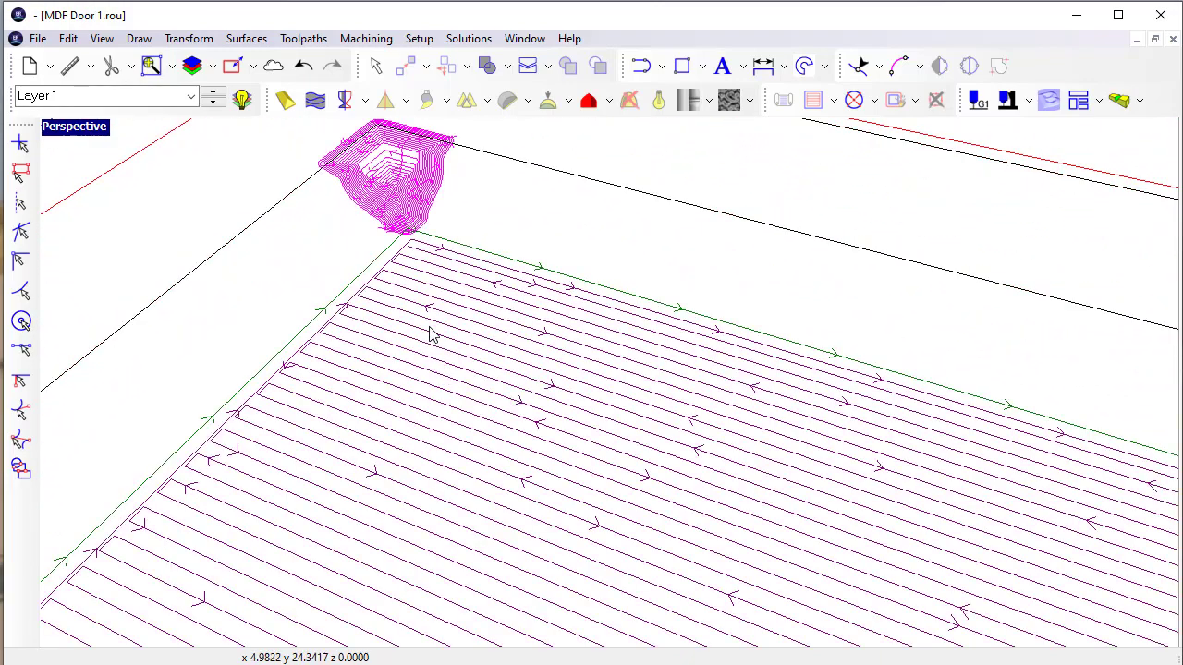
pyautogui.scroll(3, 430, 326)
pyautogui.moveTo(443, 332); pyautogui.dragTo(492, 386, button='middle')
pyautogui.scroll(5, 492, 387)
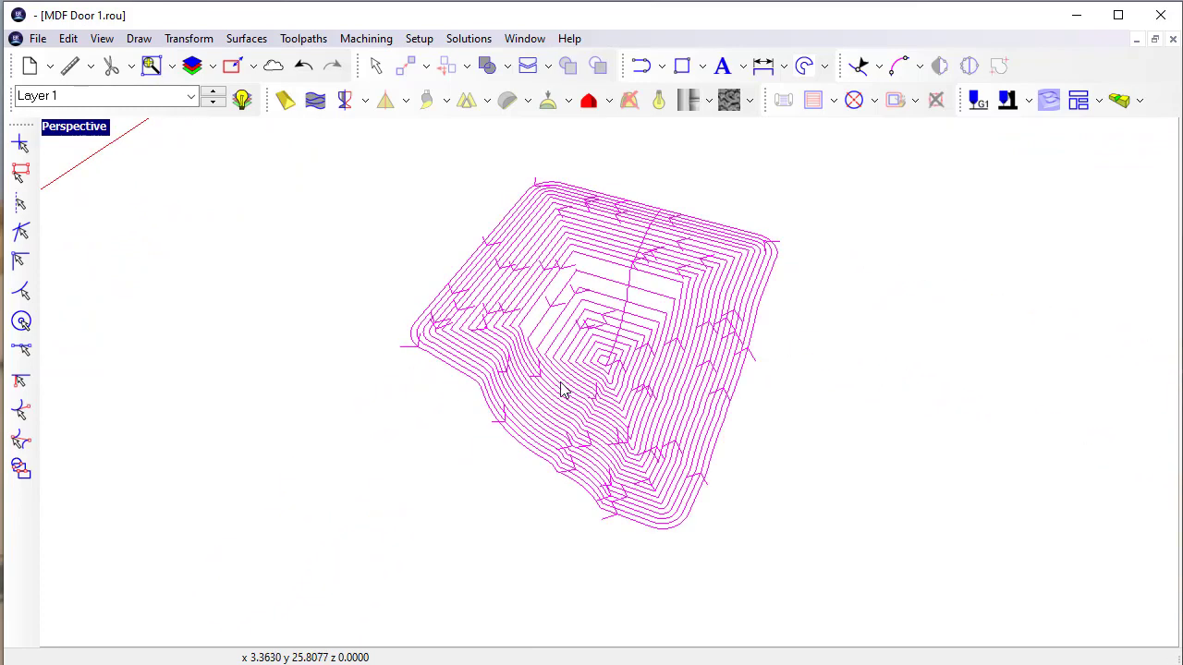
pyautogui.scroll(-3, 541, 390)
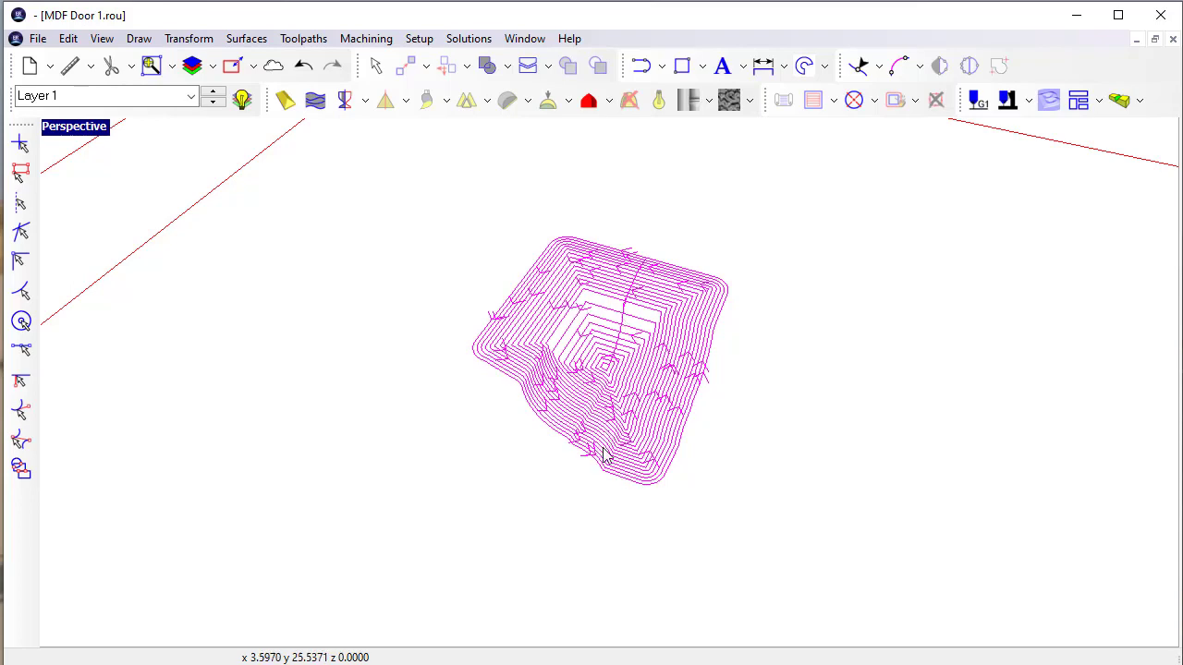
pyautogui.scroll(3, 614, 457)
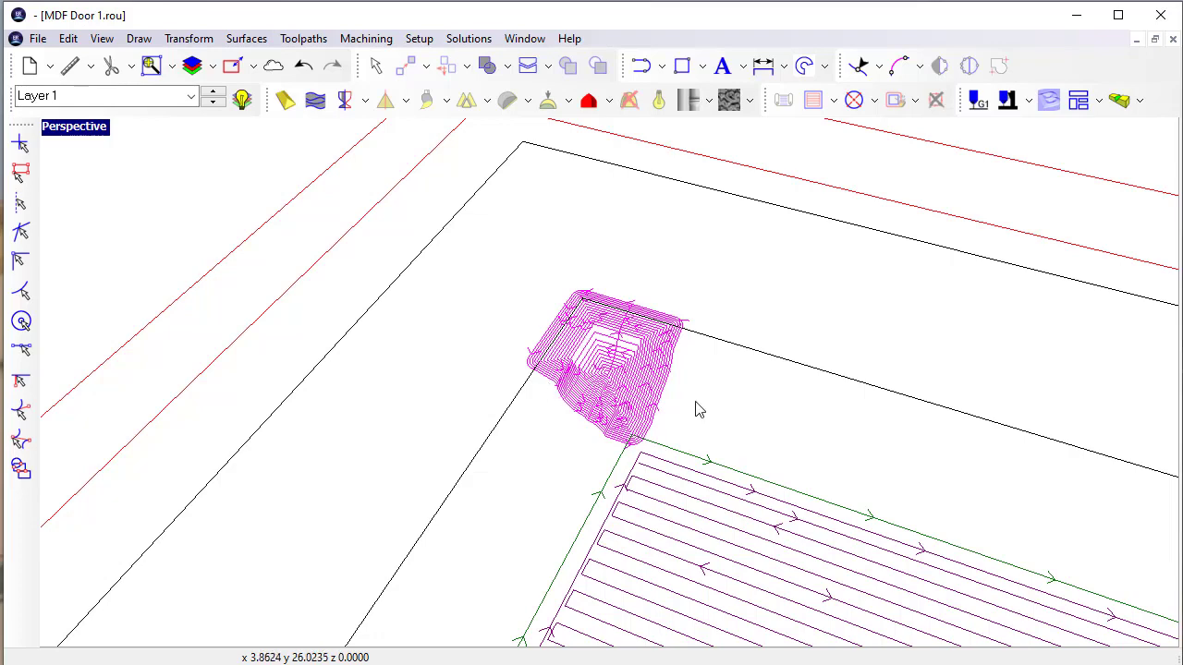
pyautogui.scroll(-4, 851, 435)
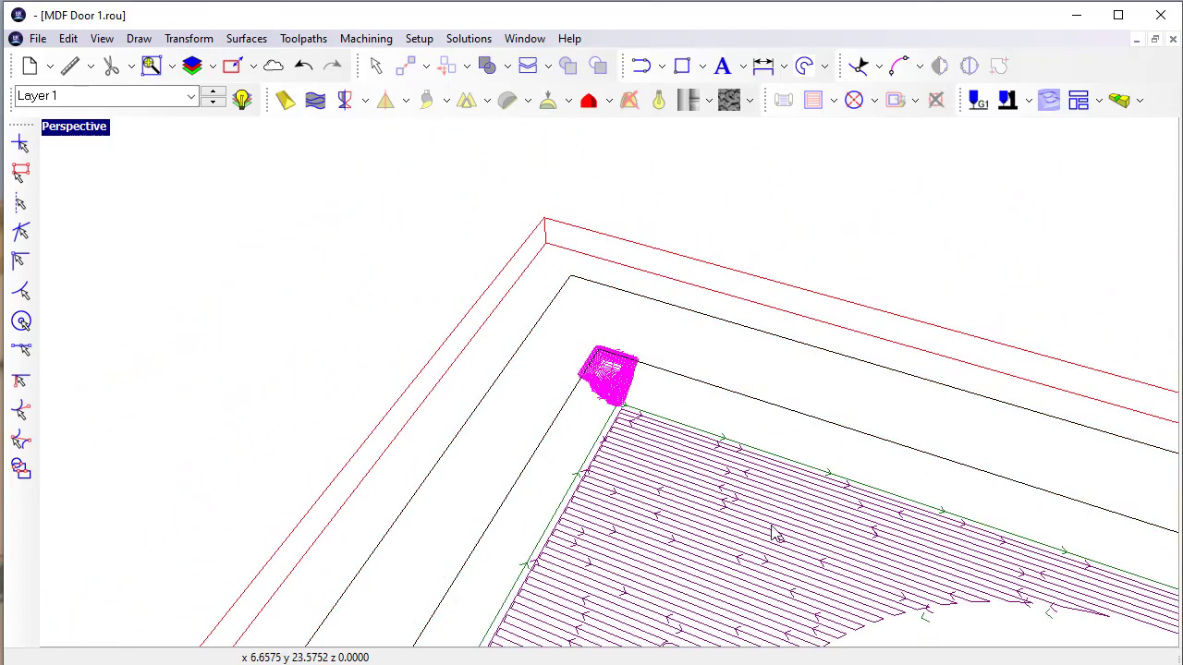
pyautogui.scroll(3, 777, 511)
pyautogui.scroll(-3, 777, 511)
pyautogui.moveTo(721, 554); pyautogui.dragTo(965, 520, button='middle')
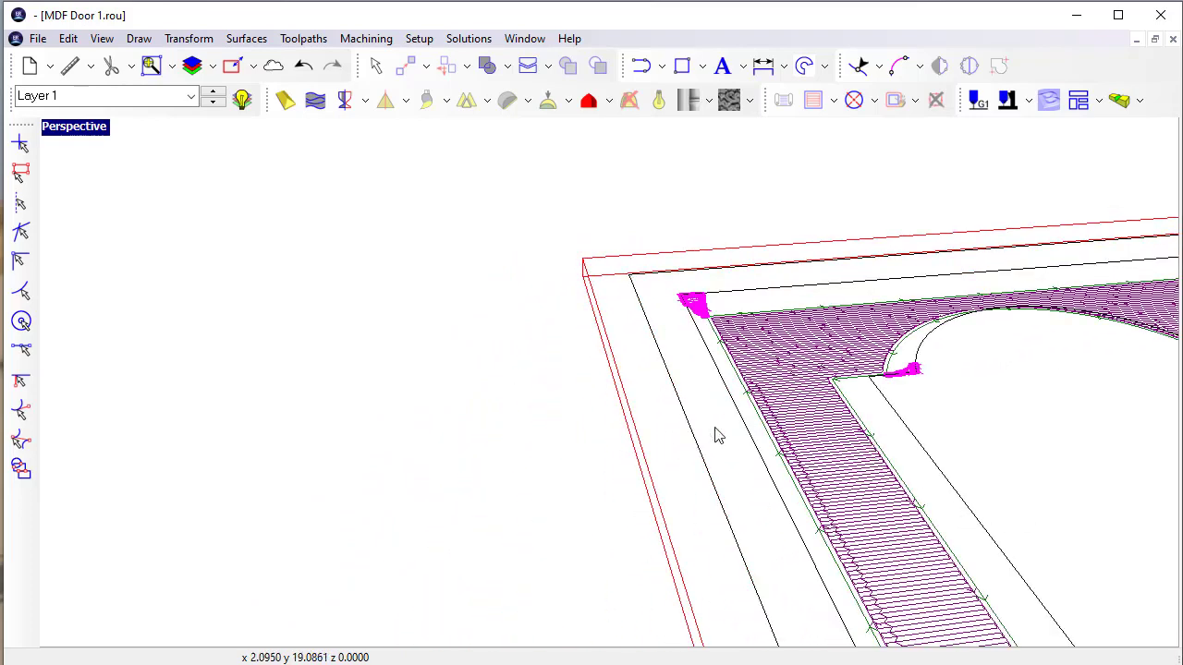
pyautogui.moveTo(719, 436)
pyautogui.mouseDown(button='middle')
pyautogui.moveTo(819, 438)
pyautogui.moveTo(542, 473)
pyautogui.mouseUp(button='middle')
pyautogui.moveTo(801, 326); pyautogui.dragTo(934, 316, button='middle')
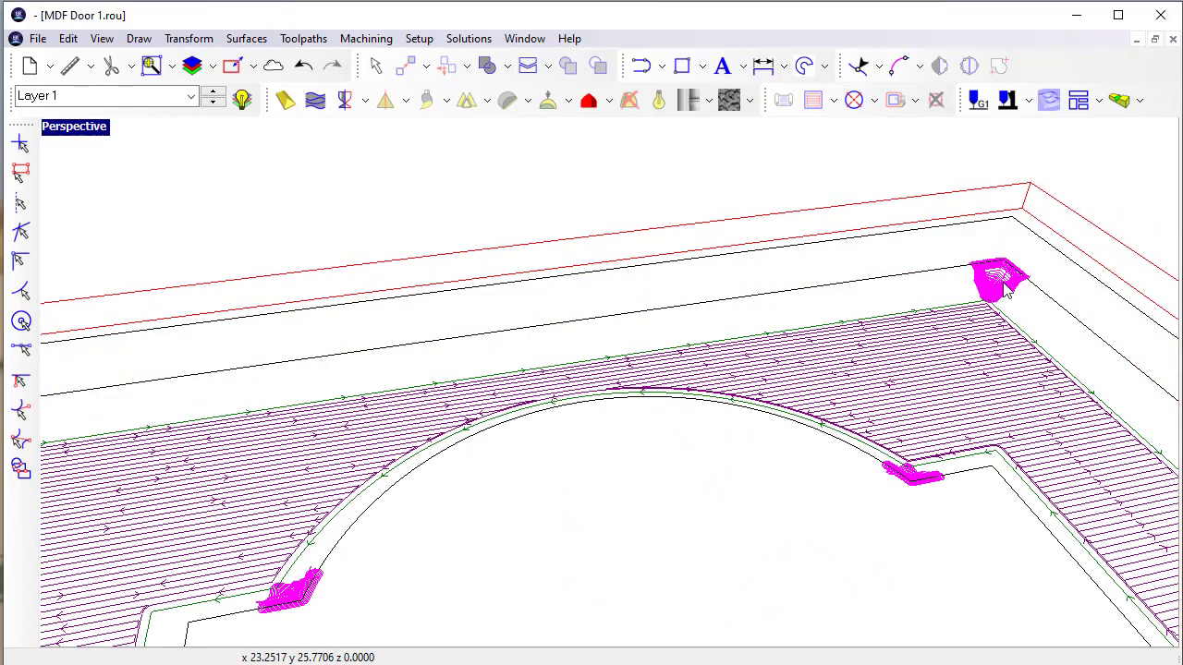
pyautogui.moveTo(1008, 290)
pyautogui.mouseDown(button='middle')
pyautogui.moveTo(826, 410)
pyautogui.moveTo(594, 463)
pyautogui.moveTo(673, 397)
pyautogui.moveTo(619, 475)
pyautogui.moveTo(588, 494)
pyautogui.mouseUp(button='middle')
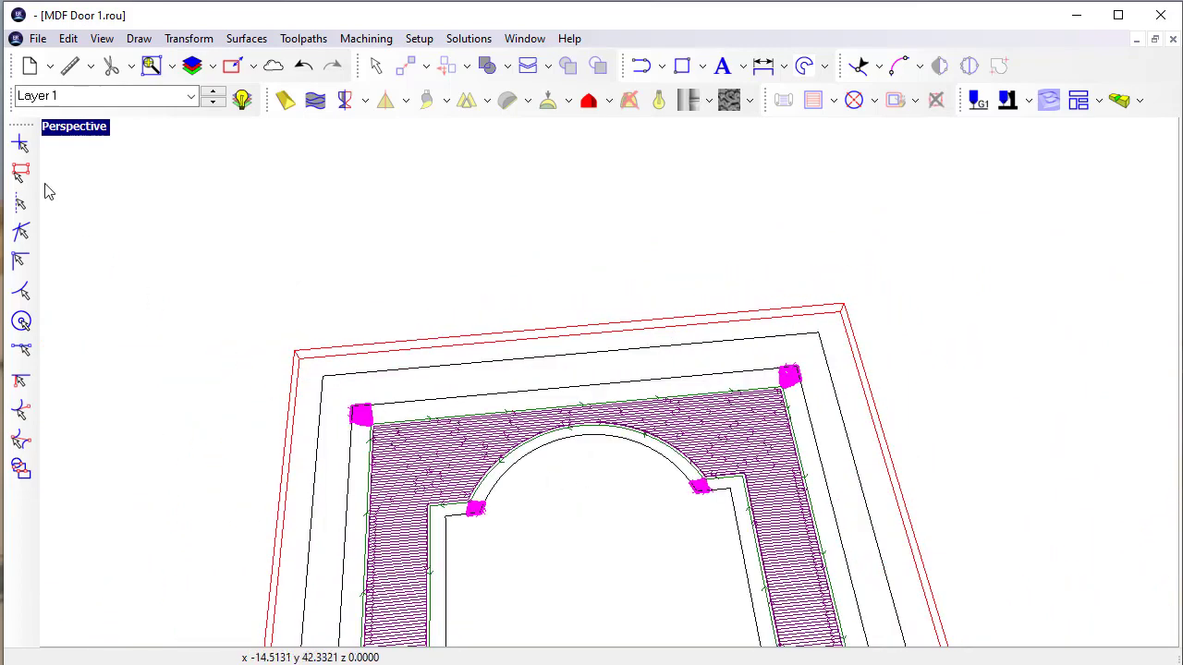
# Step: Restore the four viewports, then maximize the top view zoomed out to the whole door
pyautogui.doubleClick(70, 132)
pyautogui.doubleClick(63, 133)
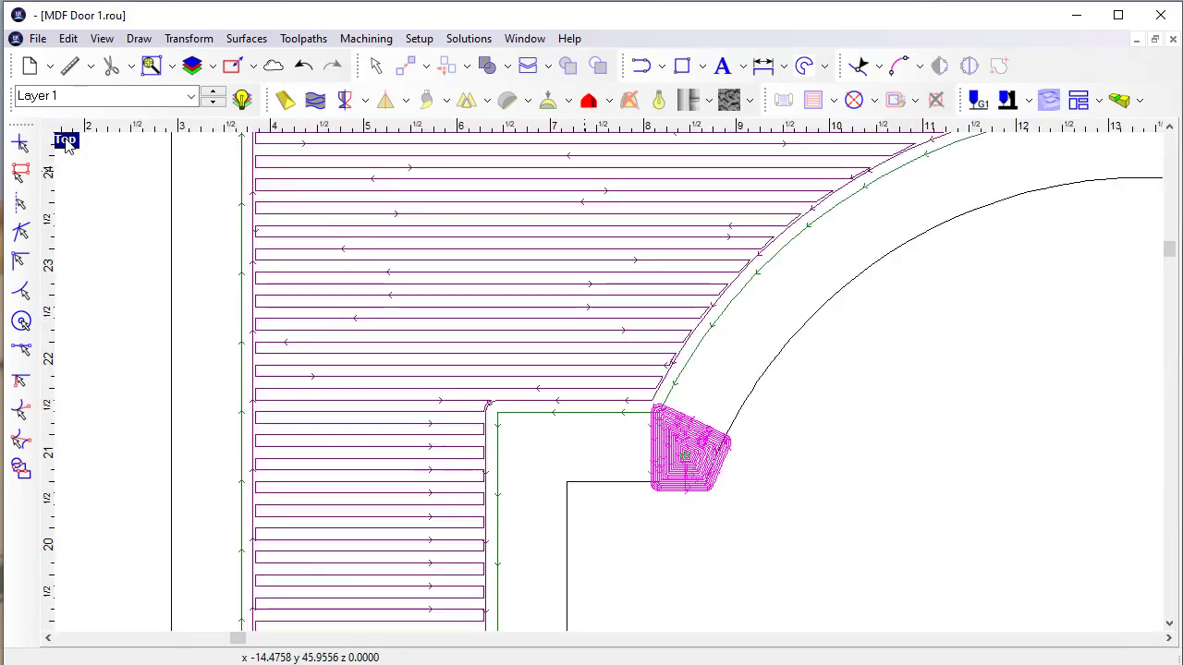
pyautogui.scroll(-5, 601, 422)
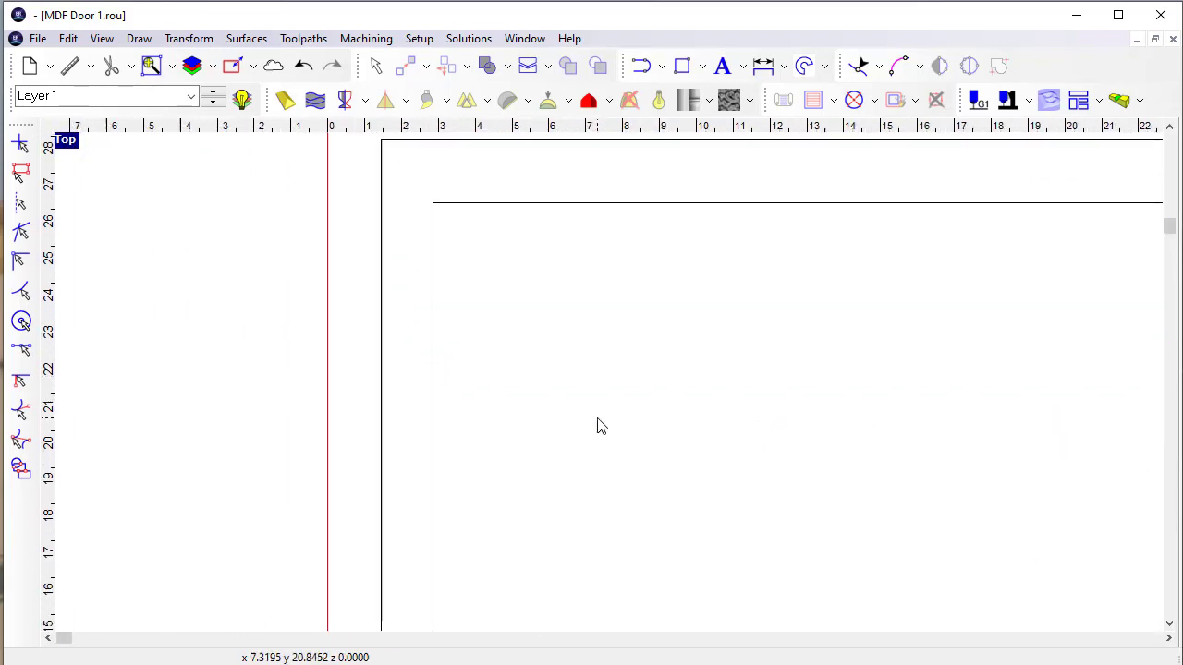
# Step: Select the door outline vectors and review the three hatch fill tools without changes
pyautogui.click(741, 207)
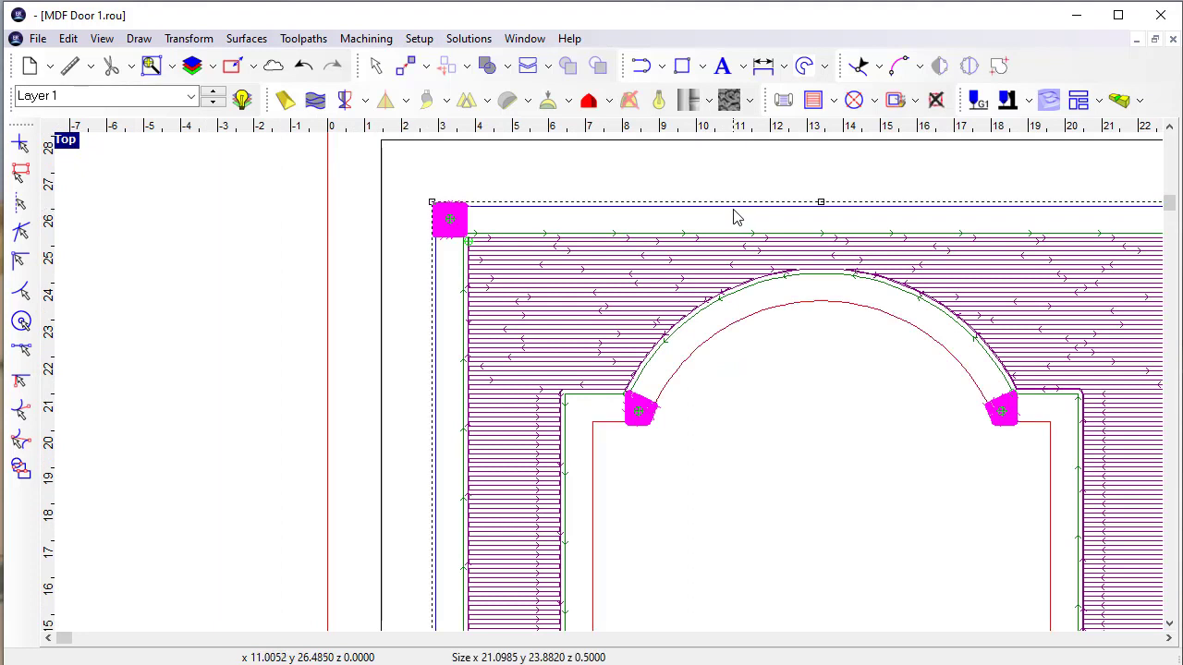
pyautogui.click(814, 101)
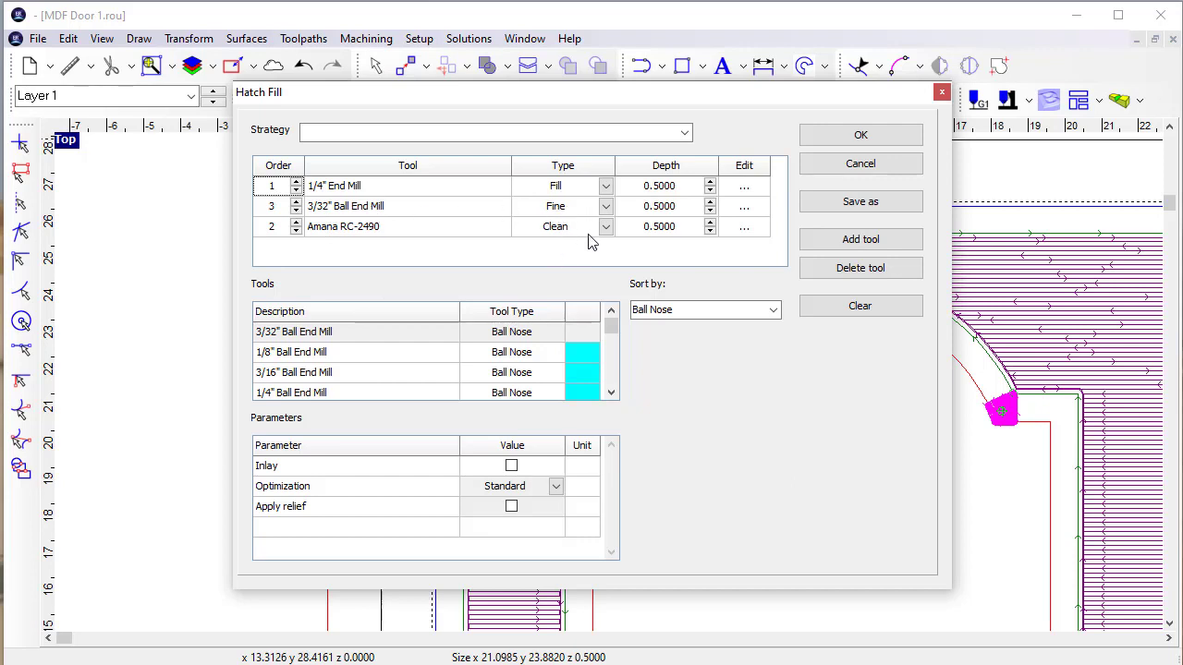
pyautogui.click(815, 166)
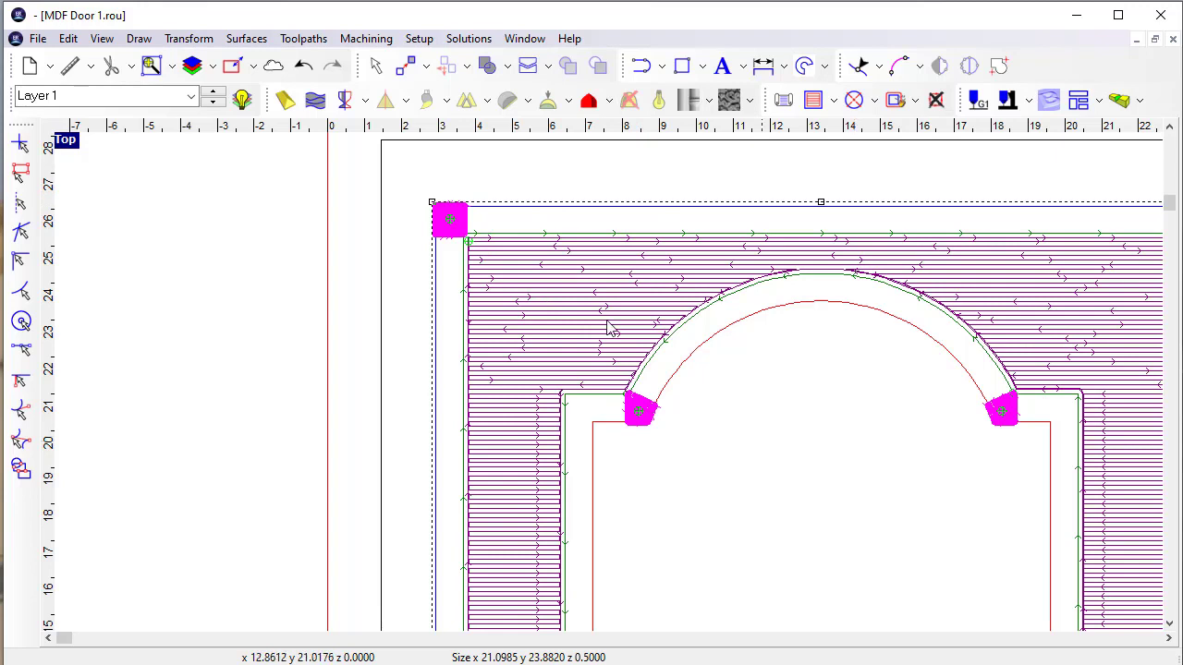
# Step: Pan to show the whole door and select the outer stock rectangle
pyautogui.scroll(-1, 699, 434)
pyautogui.moveTo(748, 453); pyautogui.dragTo(626, 394, button='middle')
pyautogui.click(660, 169)
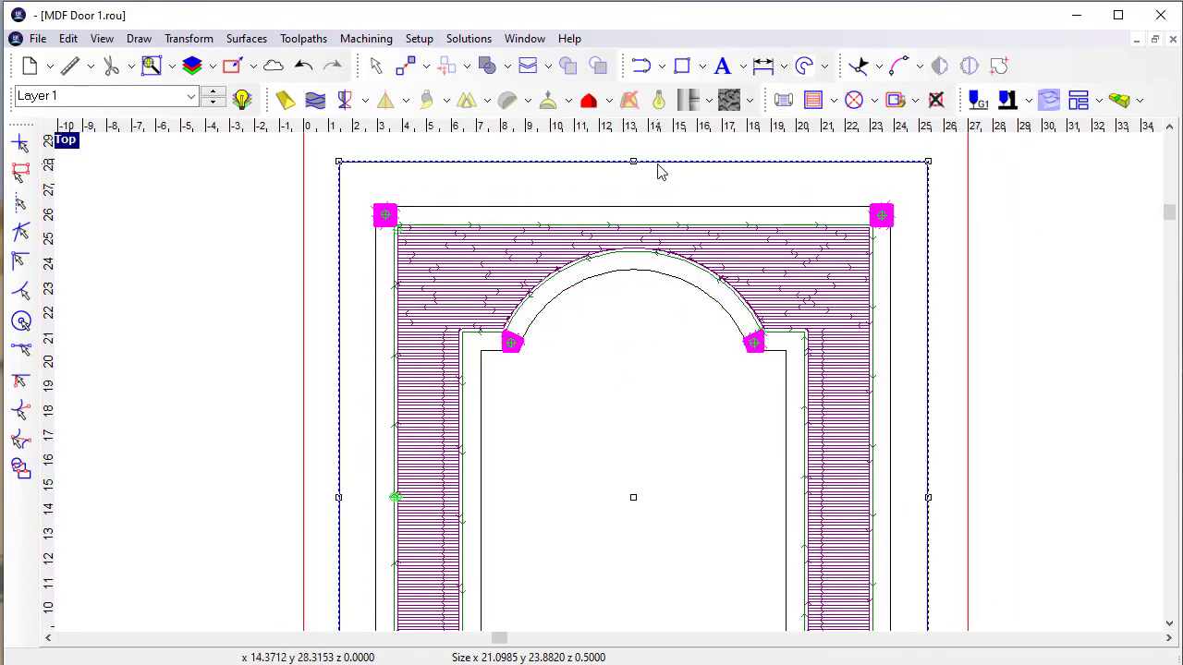
# Step: Play a shaded 3D simulation of the door toolpaths from an angled, orbited view
pyautogui.click(1119, 99)
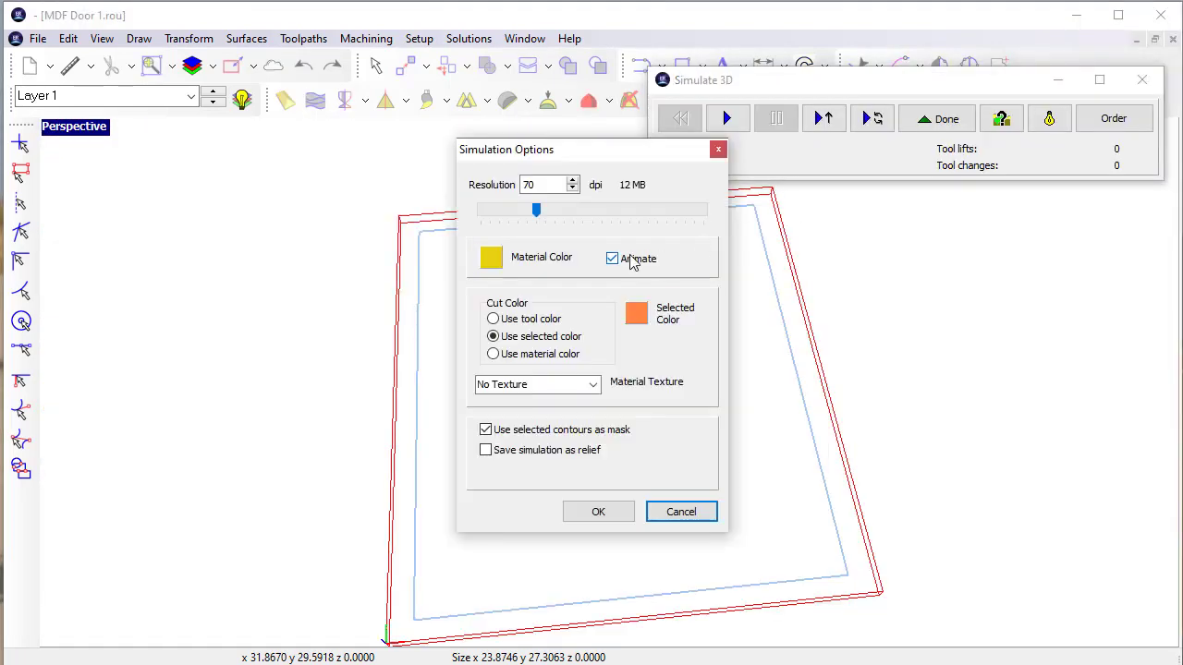
pyautogui.click(597, 512)
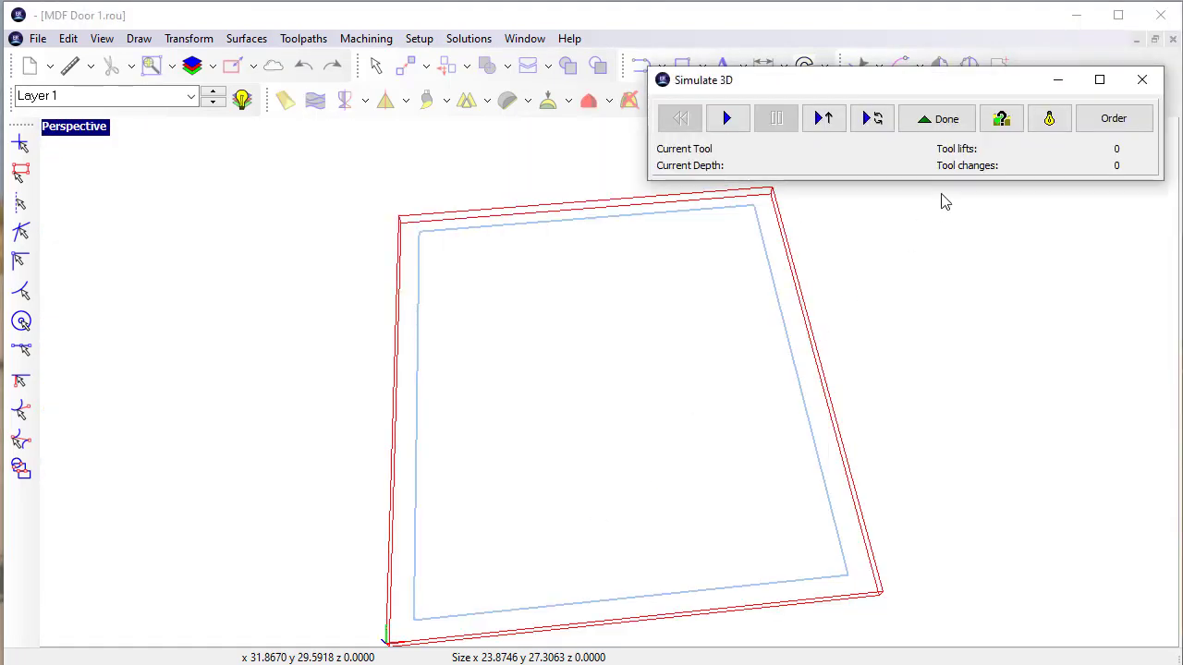
pyautogui.click(1051, 119)
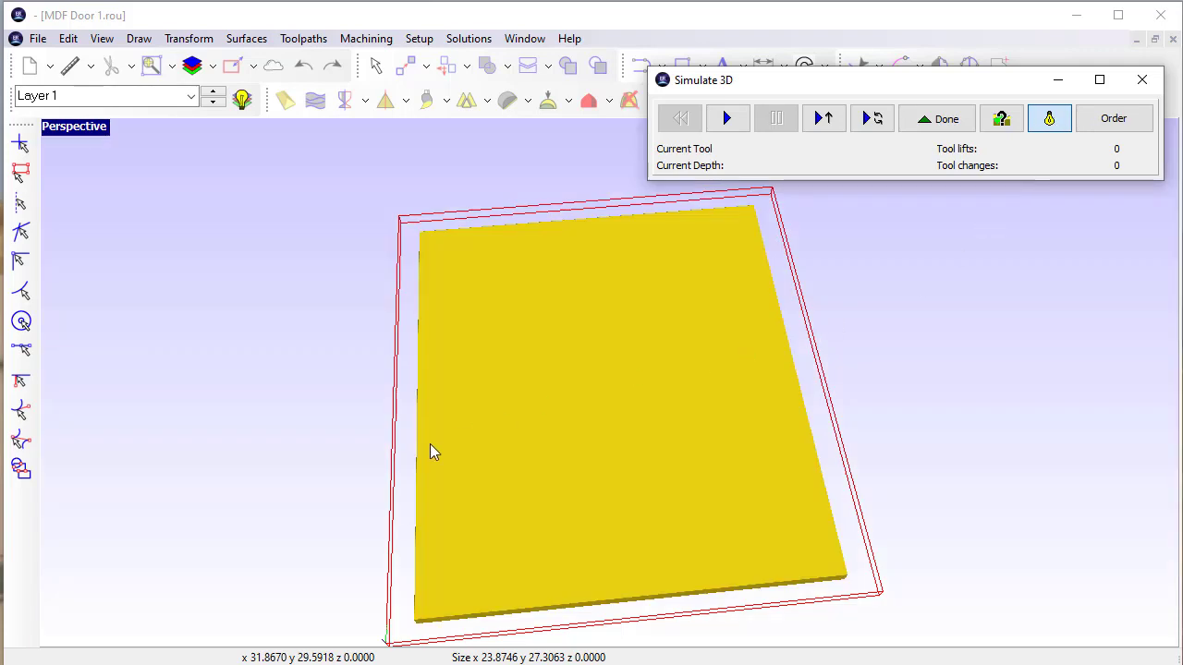
pyautogui.moveTo(431, 452); pyautogui.dragTo(686, 340, button='middle')
pyautogui.moveTo(550, 415); pyautogui.dragTo(727, 262, button='middle')
pyautogui.click(745, 120)
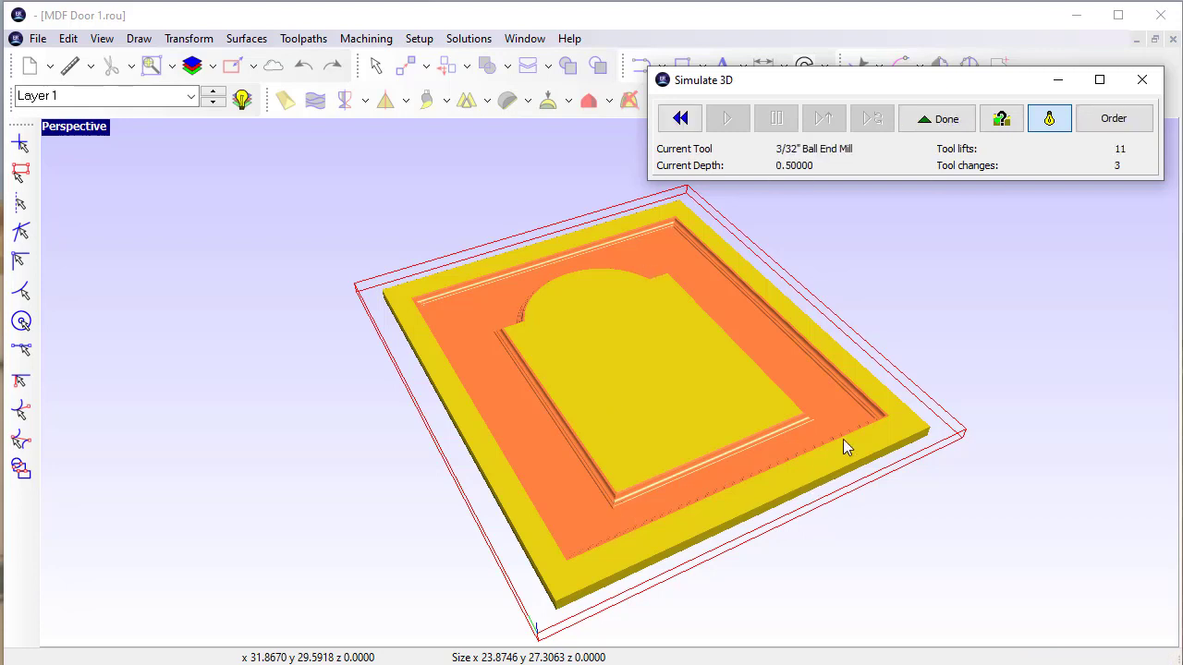
pyautogui.moveTo(545, 444); pyautogui.dragTo(644, 579)
pyautogui.moveTo(560, 492); pyautogui.dragTo(684, 439)
pyautogui.scroll(5, 684, 444)
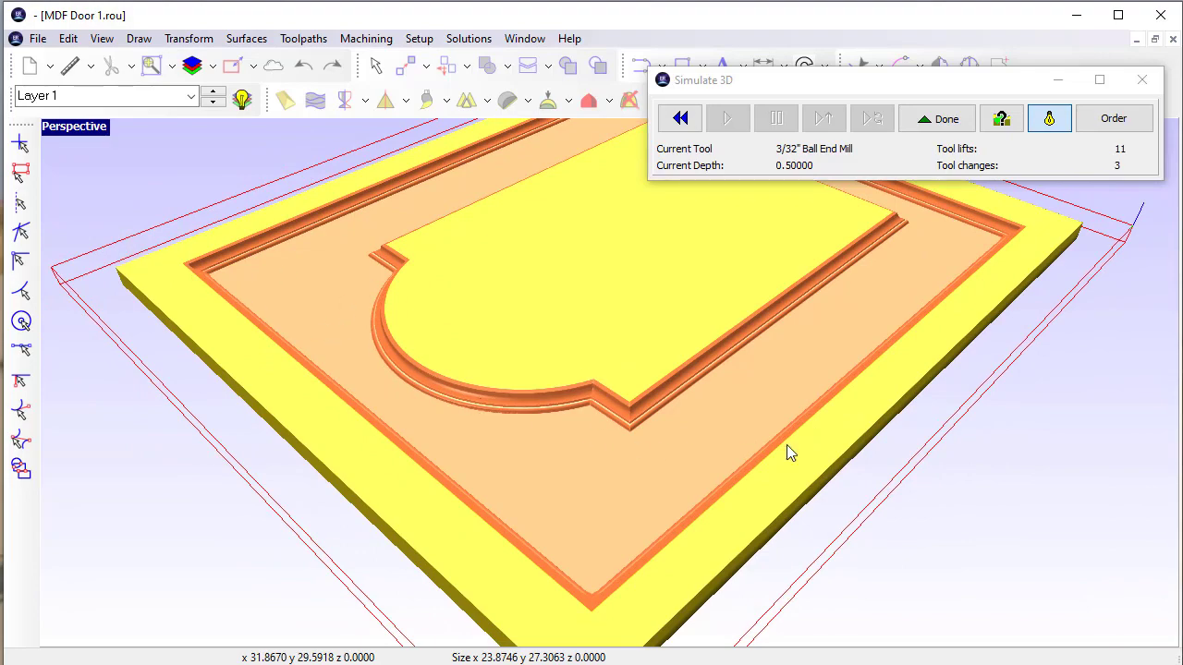
pyautogui.moveTo(826, 444)
pyautogui.mouseDown()
pyautogui.moveTo(734, 470)
pyautogui.moveTo(382, 494)
pyautogui.moveTo(592, 488)
pyautogui.moveTo(692, 470)
pyautogui.moveTo(742, 480)
pyautogui.mouseUp()
pyautogui.scroll(-3, 592, 488)
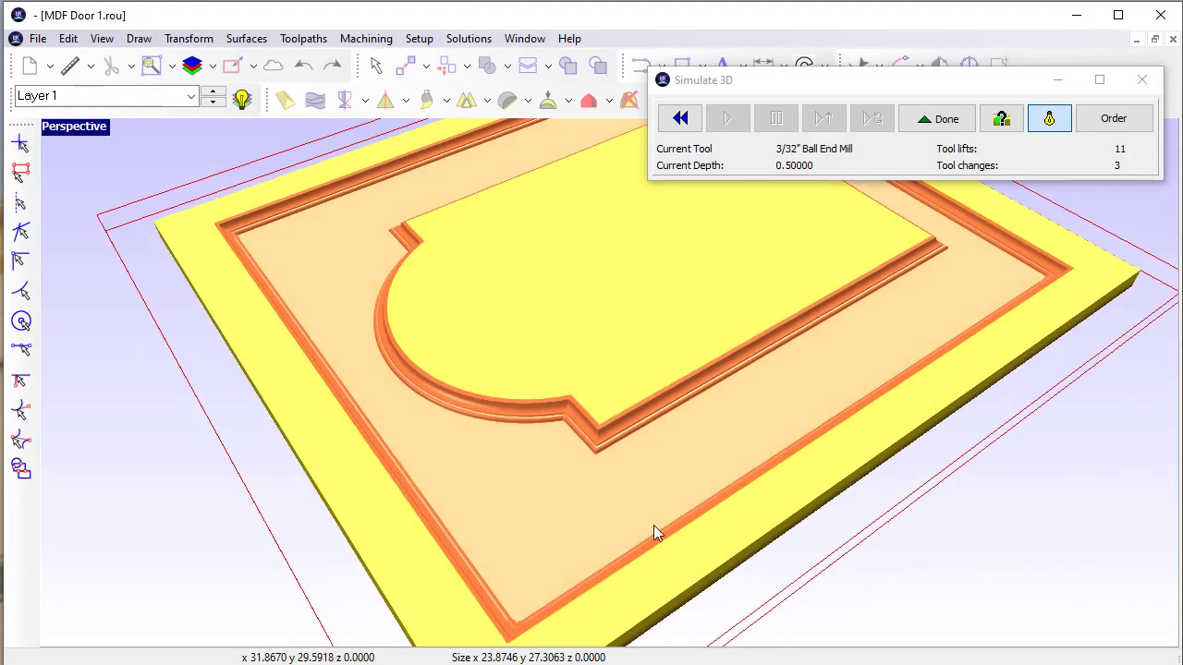
pyautogui.moveTo(602, 549); pyautogui.dragTo(623, 571)
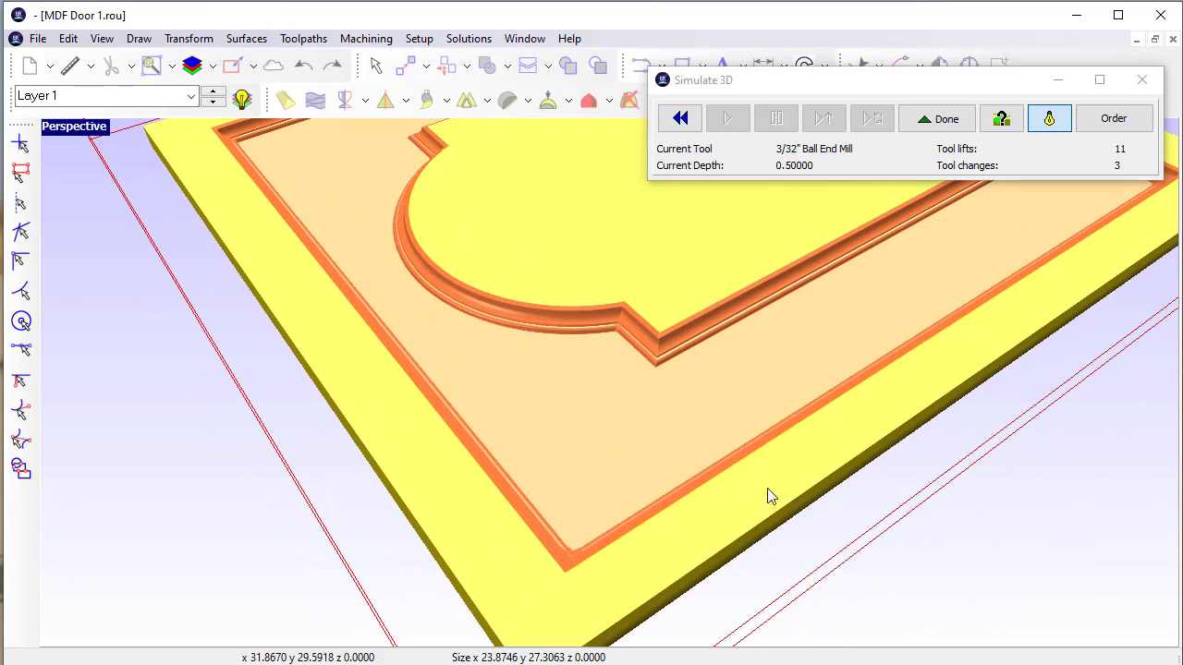
pyautogui.moveTo(851, 350); pyautogui.dragTo(372, 457)
pyautogui.moveTo(602, 399); pyautogui.dragTo(384, 435)
pyautogui.scroll(-5, 640, 377)
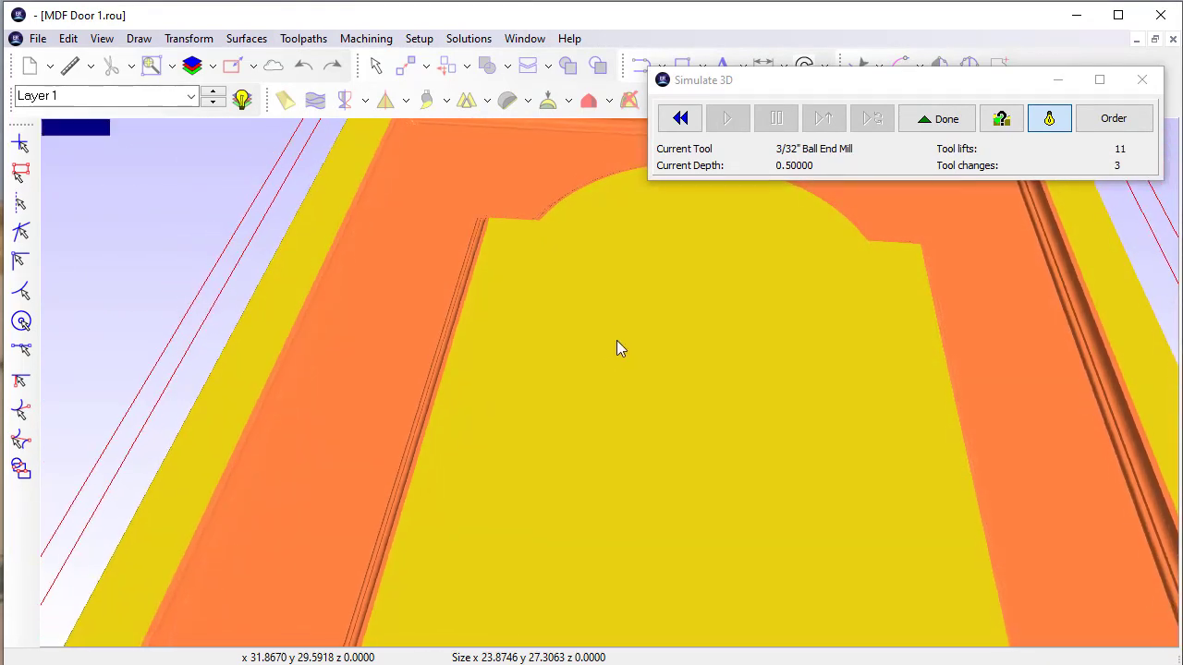
pyautogui.scroll(-3, 708, 404)
pyautogui.scroll(-1, 652, 407)
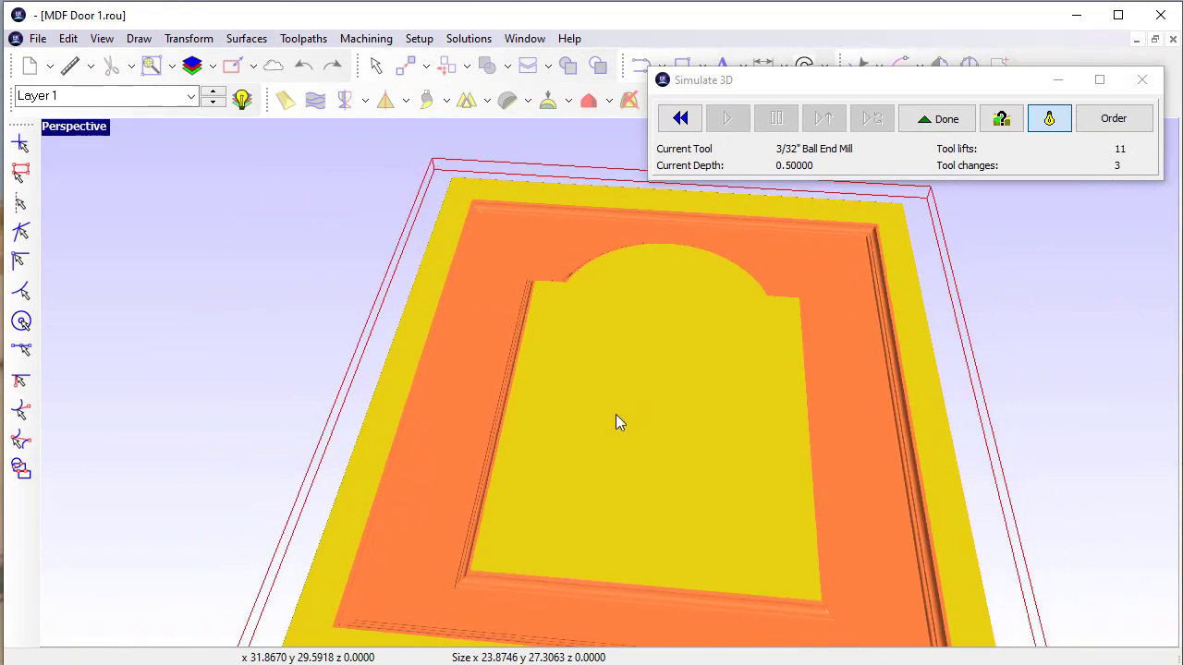
pyautogui.moveTo(638, 413); pyautogui.dragTo(717, 549)
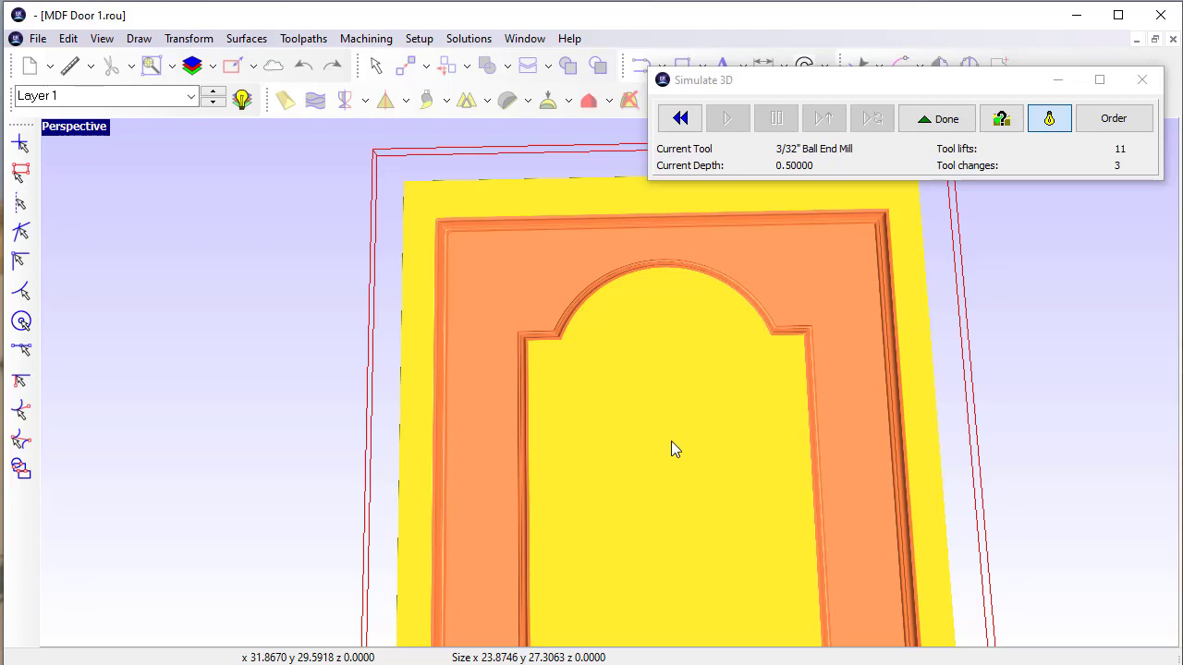
pyautogui.moveTo(670, 439); pyautogui.dragTo(668, 408)
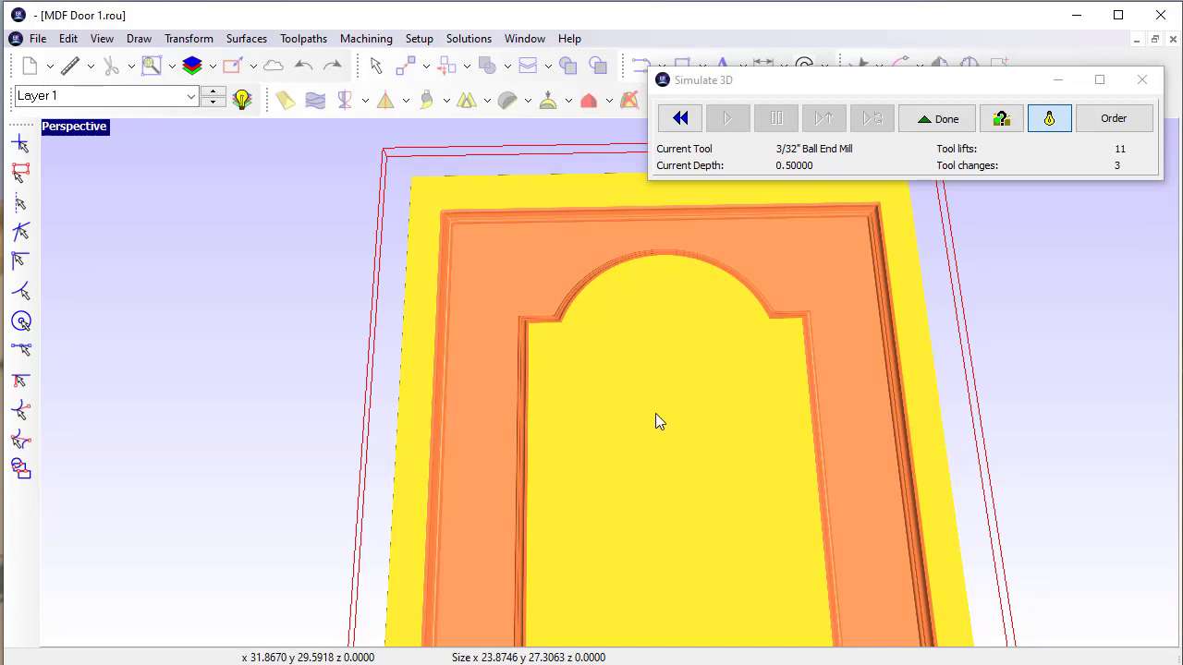